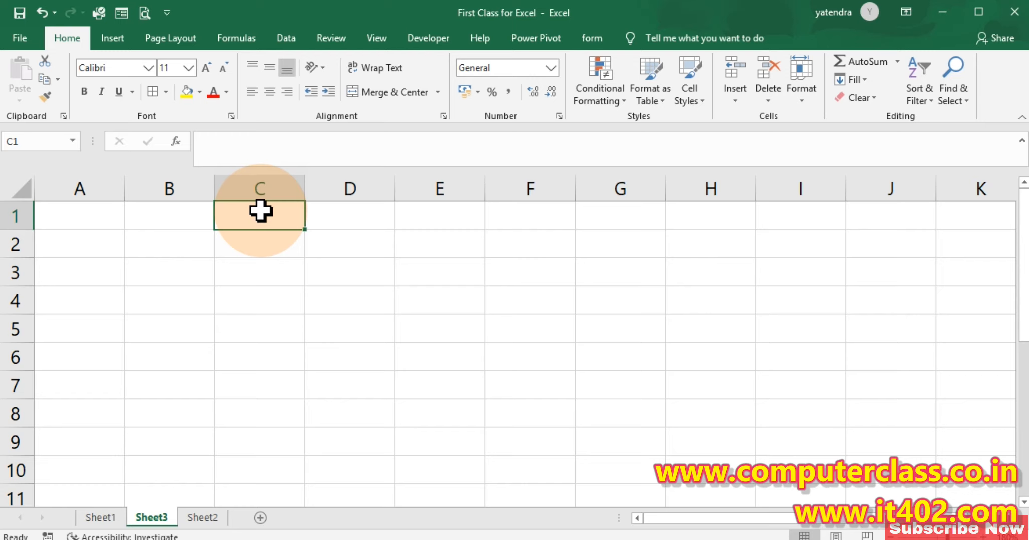
# Enter the column headings name, date, time, fee and moblie no across cells A1 to E1
pyautogui.press('Left')
pyautogui.press('Left')
pyautogui.write('name')
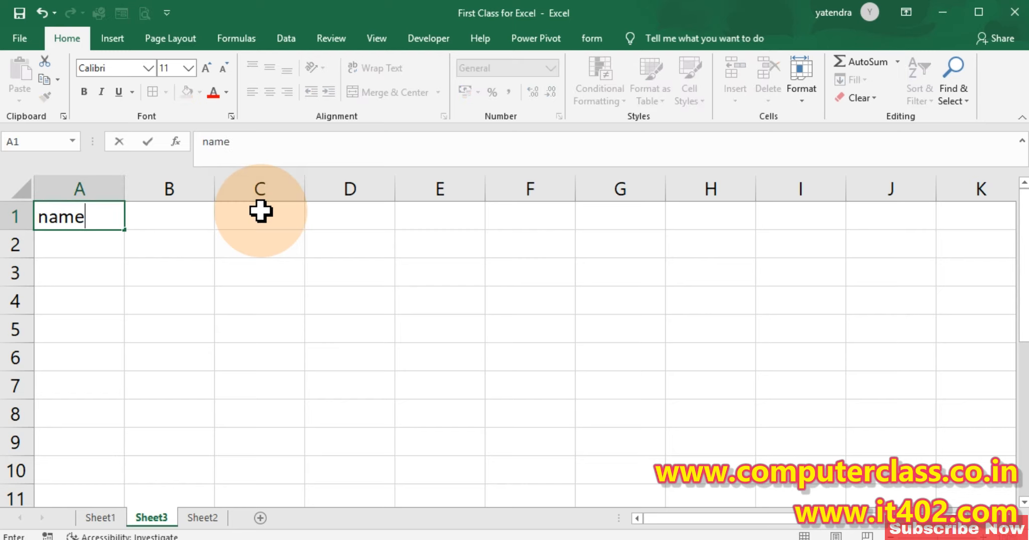
pyautogui.press('Tab')
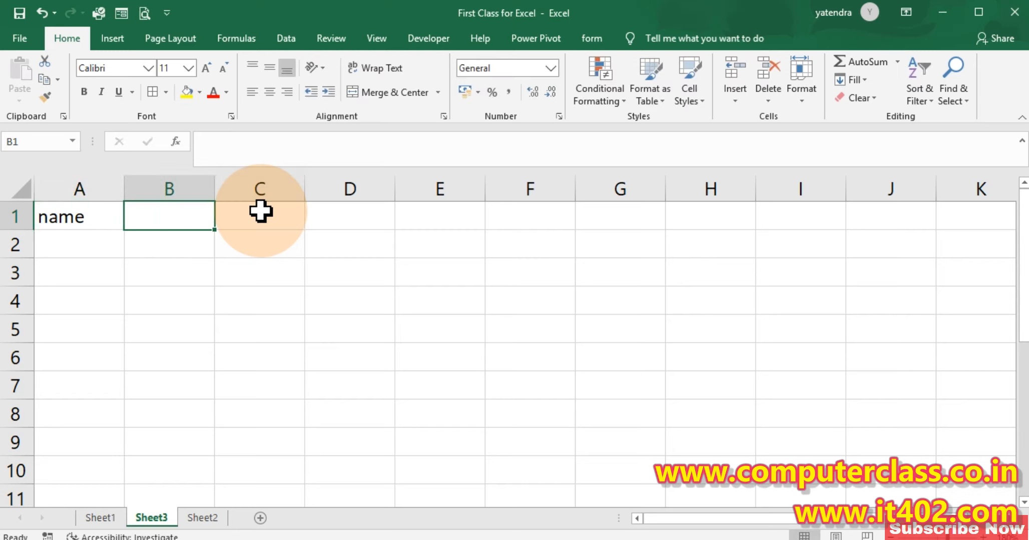
pyautogui.write('date')
pyautogui.press('Tab')
pyautogui.write('time')
pyautogui.press('Tab')
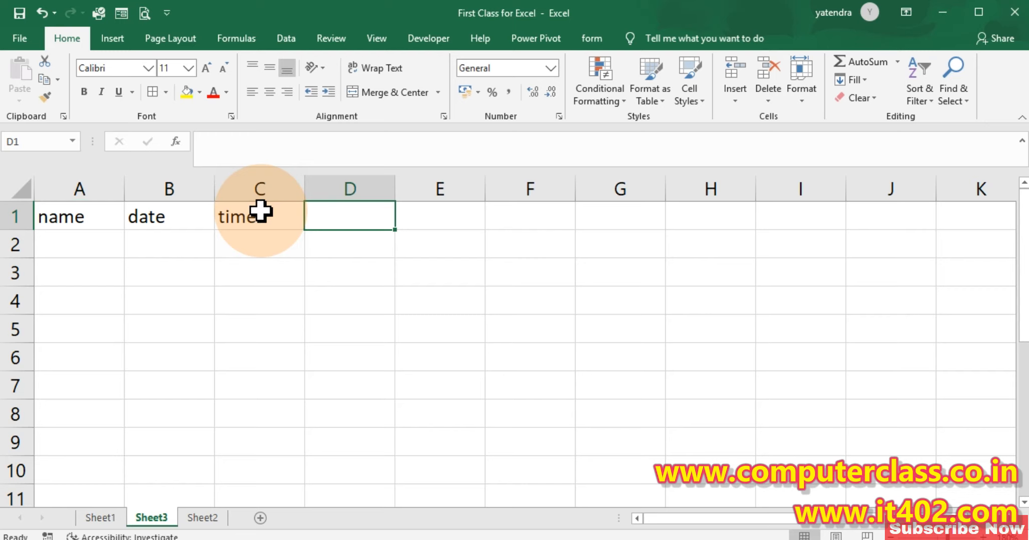
pyautogui.write('fee')
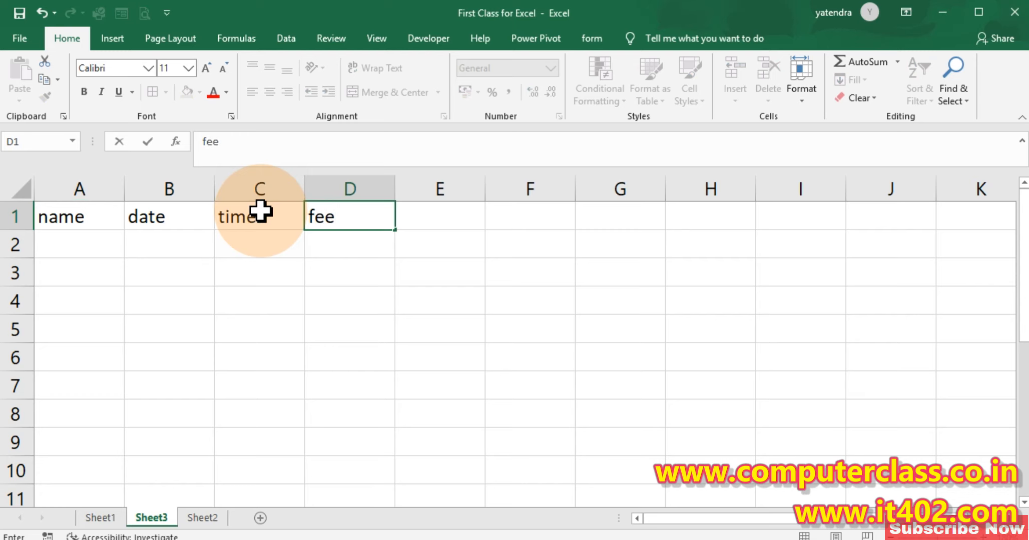
pyautogui.press('Tab')
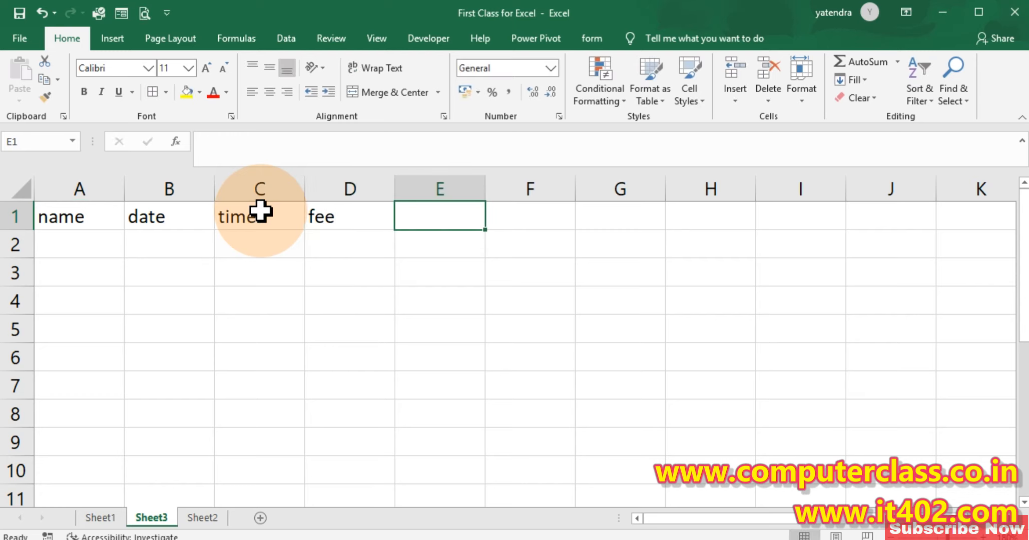
pyautogui.write('mobli')
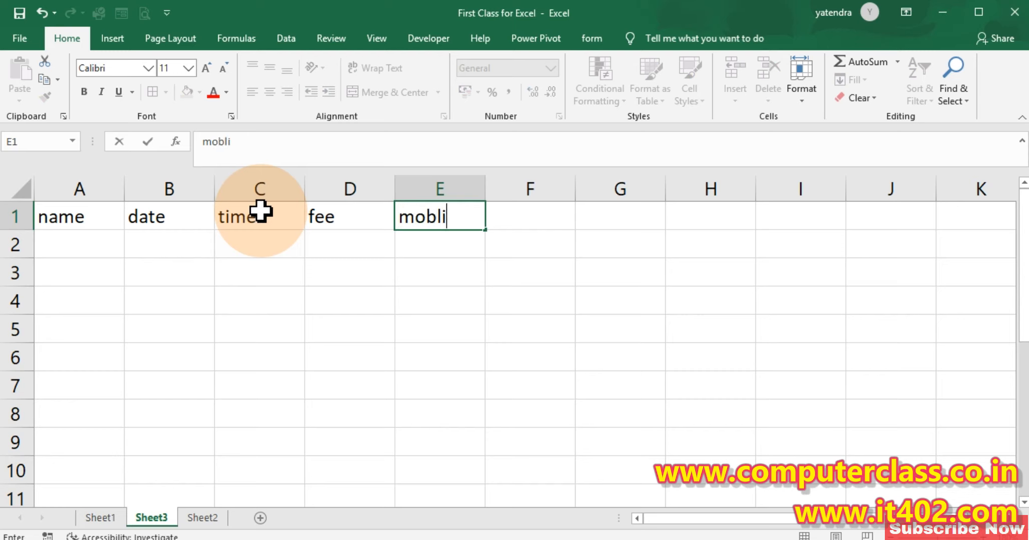
pyautogui.write('e no')
pyautogui.click(598, 297)
# Fill in the person's first name in A2 and the date 16-7 in B2
pyautogui.click(54, 240)
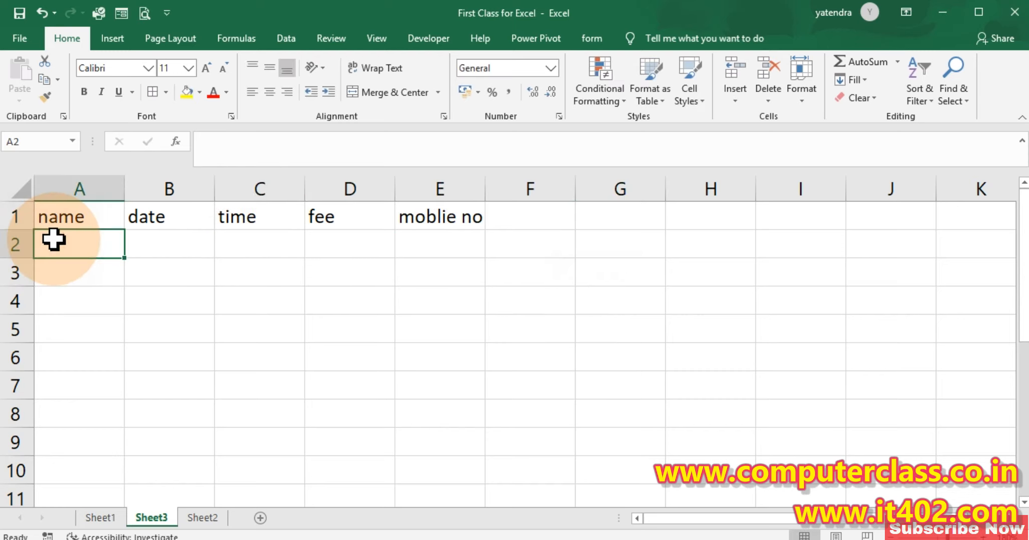
pyautogui.write('amit')
pyautogui.press('Tab')
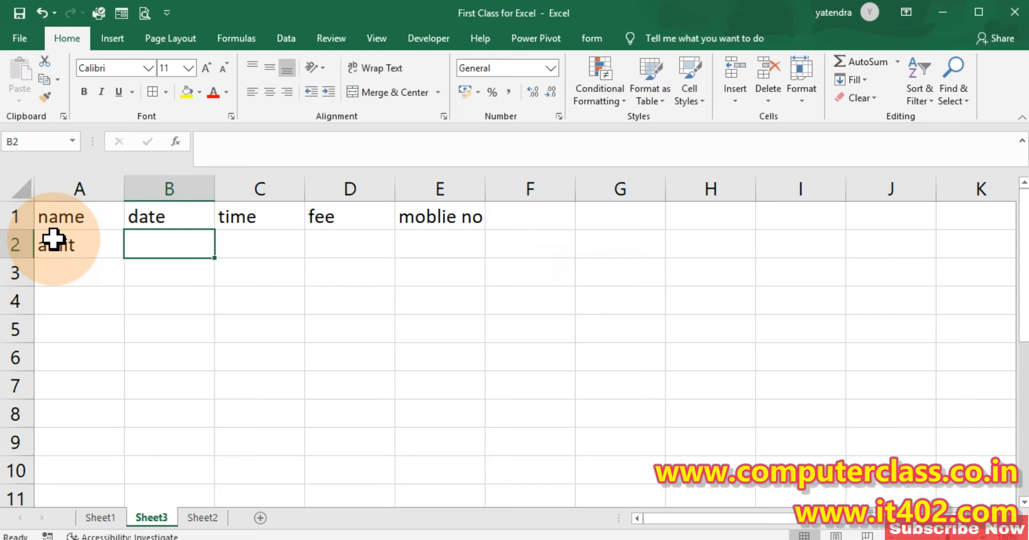
pyautogui.write('16-7')
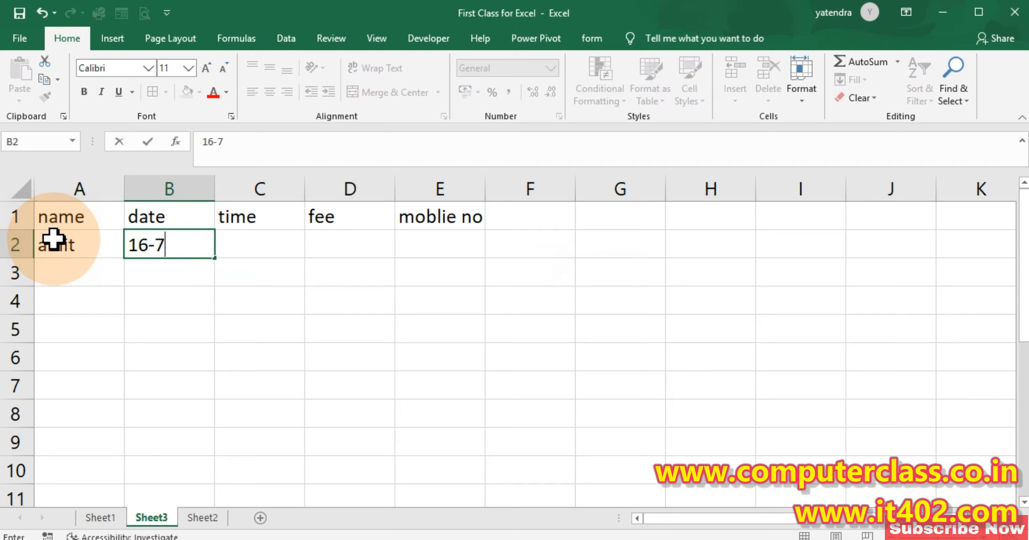
pyautogui.press('Return')
pyautogui.press('Up')
pyautogui.press('Right')
pyautogui.press('Right')
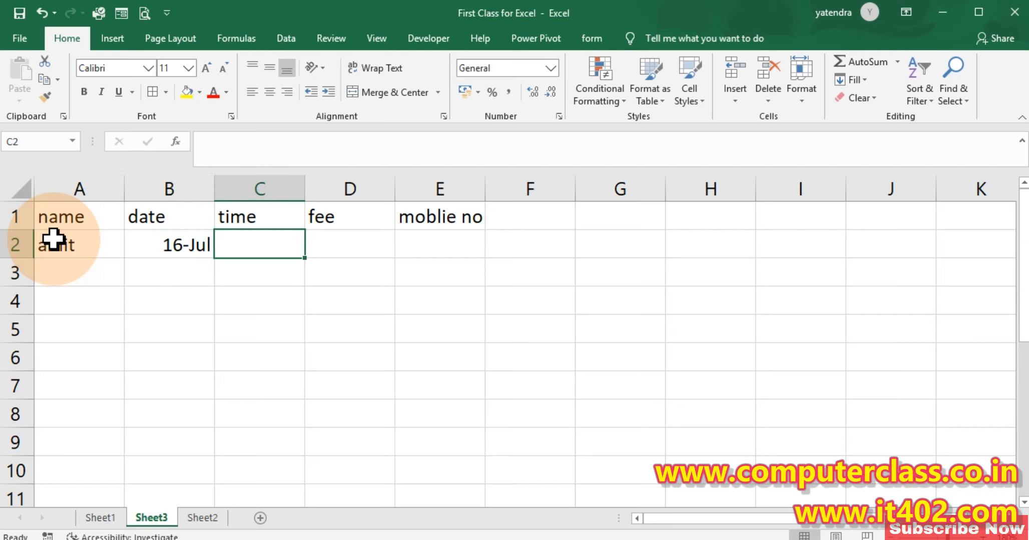
# Complete row 2 with the time 11:00, the fee 2000 and the mobile number under their headings
pyautogui.press('Left')
pyautogui.write('11:00')
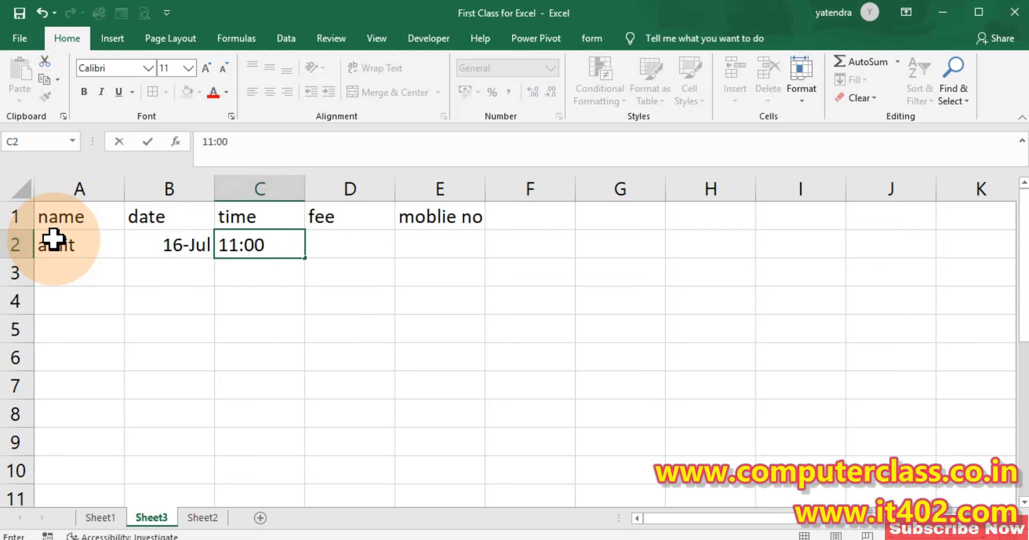
pyautogui.press('Tab')
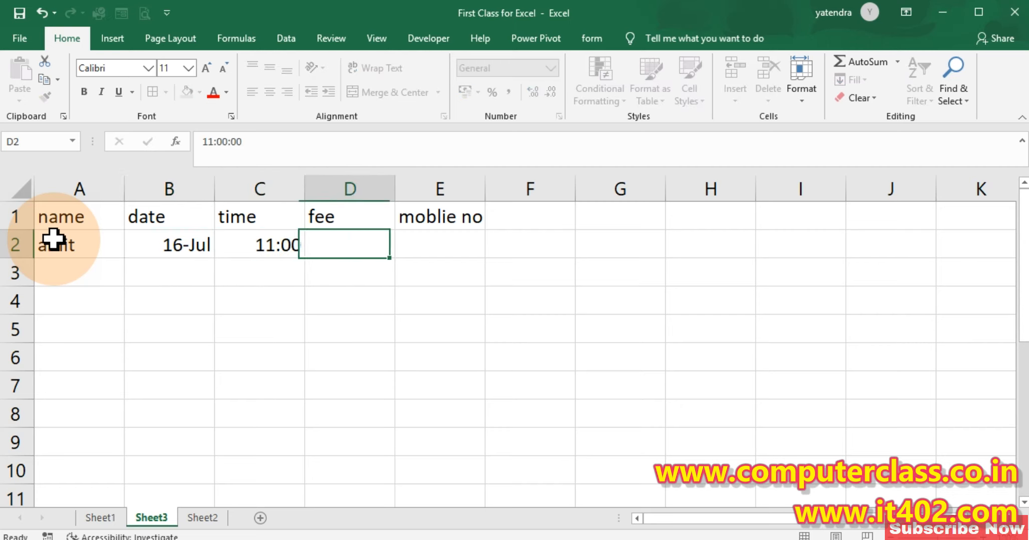
pyautogui.write('2000')
pyautogui.press('Tab')
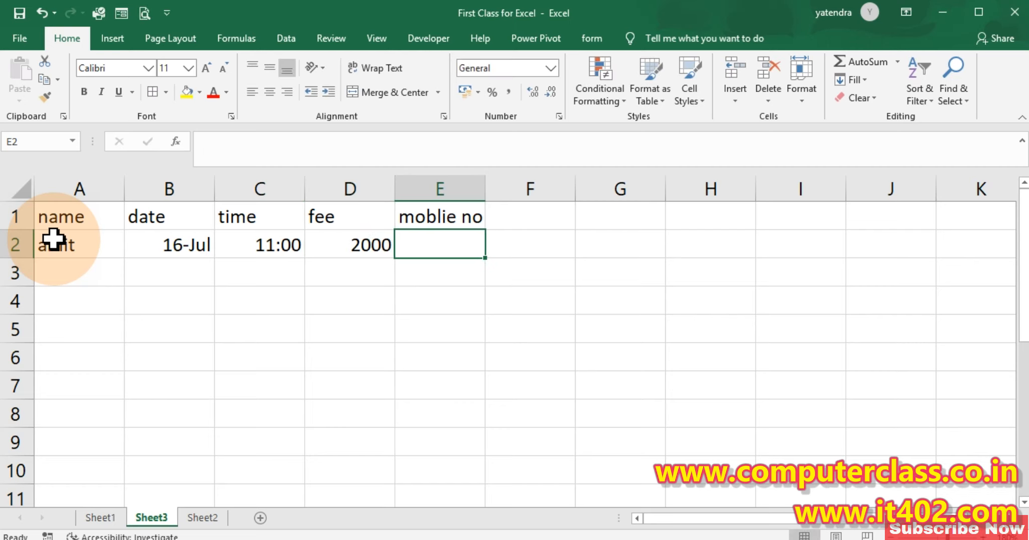
pyautogui.write('1234567')
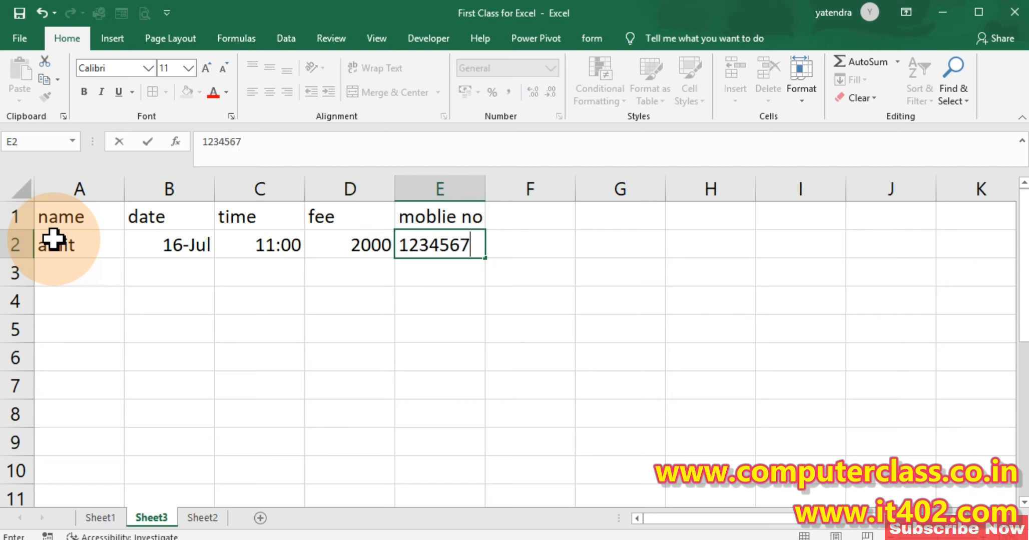
pyautogui.click(335, 373)
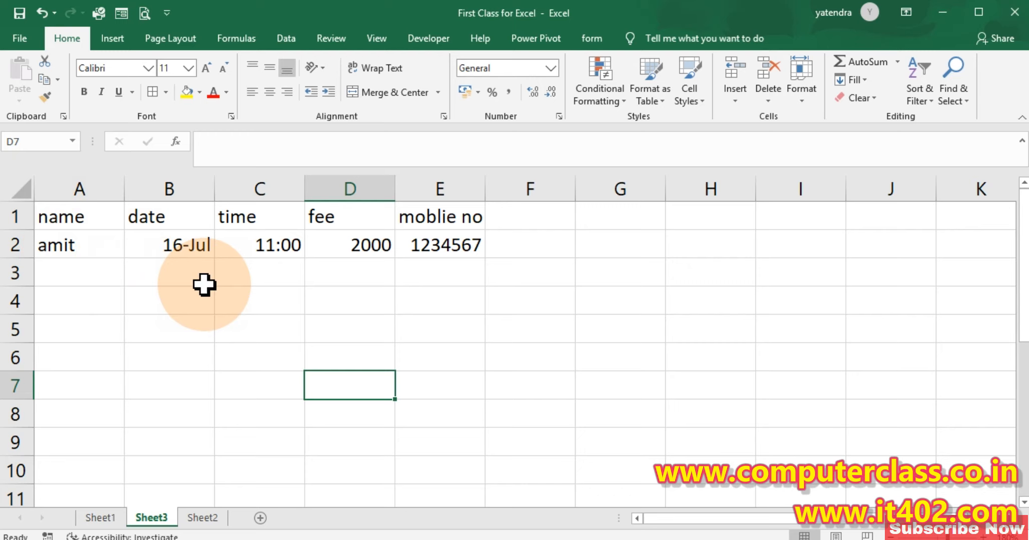
# Check the number format assigned to each entry in row 2, from A2 through E2
pyautogui.click(81, 245)
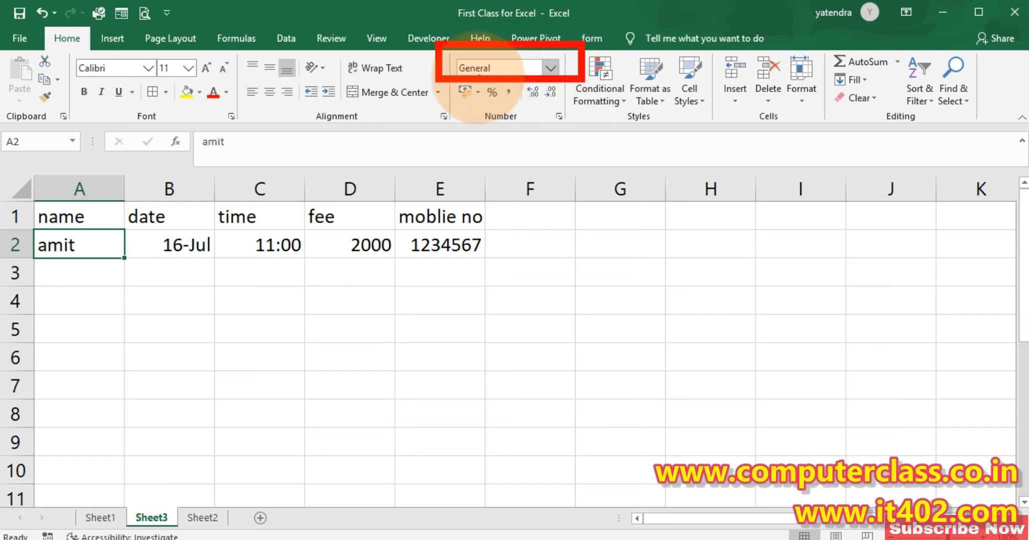
pyautogui.click(177, 244)
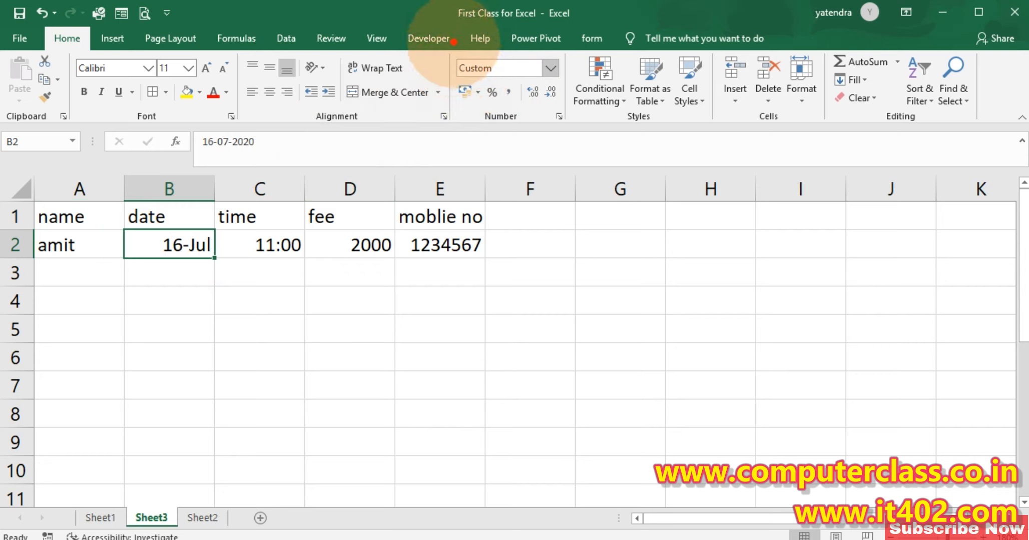
pyautogui.moveTo(435, 43)
pyautogui.mouseDown()
pyautogui.moveTo(563, 59)
pyautogui.moveTo(587, 81)
pyautogui.mouseUp()
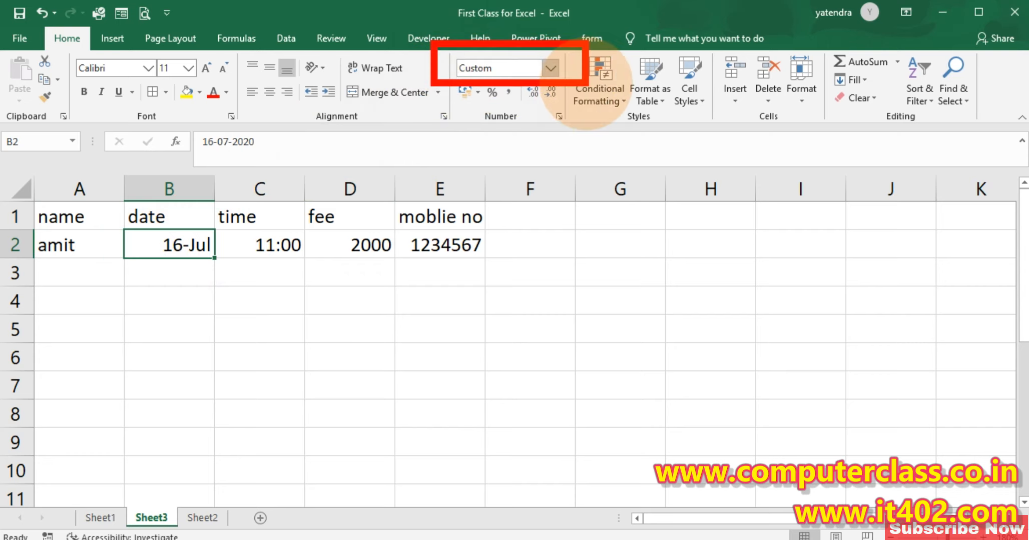
pyautogui.click(266, 239)
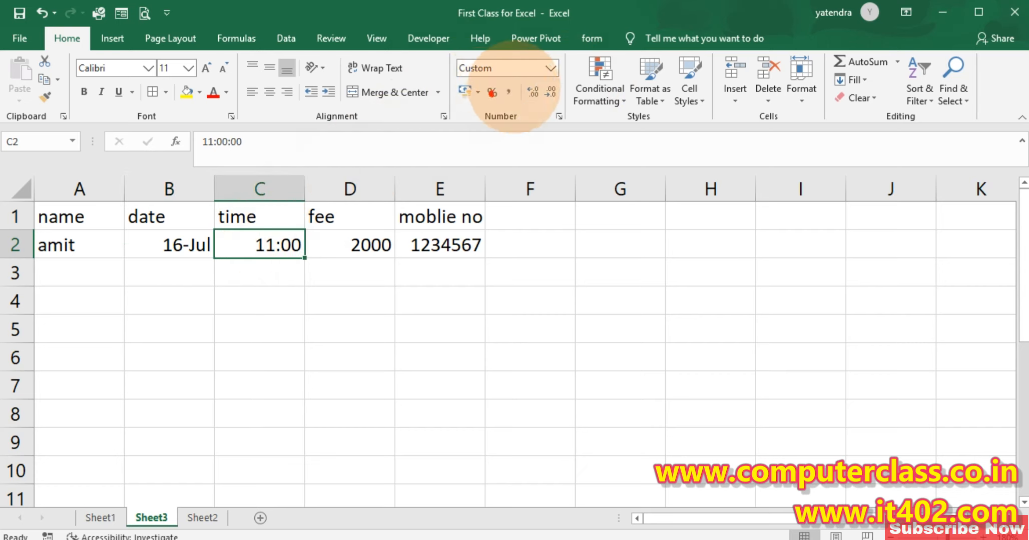
pyautogui.moveTo(487, 78); pyautogui.dragTo(284, 235)
pyautogui.press('Escape')
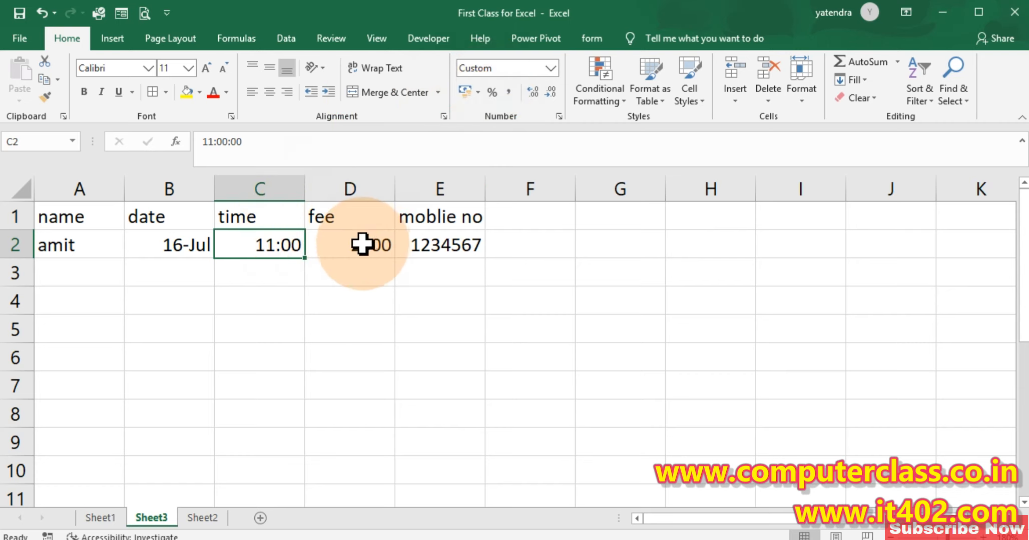
pyautogui.click(363, 244)
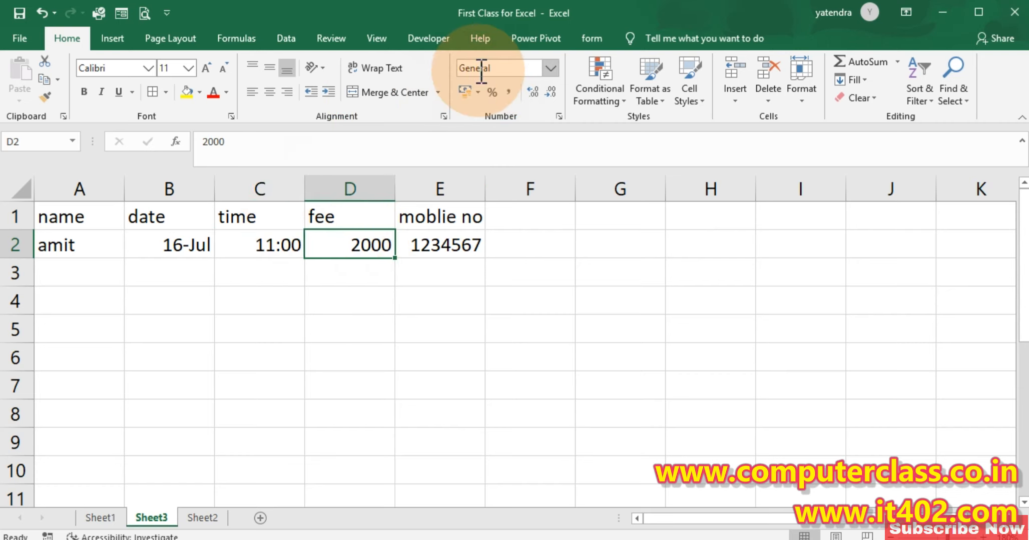
pyautogui.moveTo(442, 50)
pyautogui.mouseDown()
pyautogui.moveTo(533, 85)
pyautogui.moveTo(572, 87)
pyautogui.mouseUp()
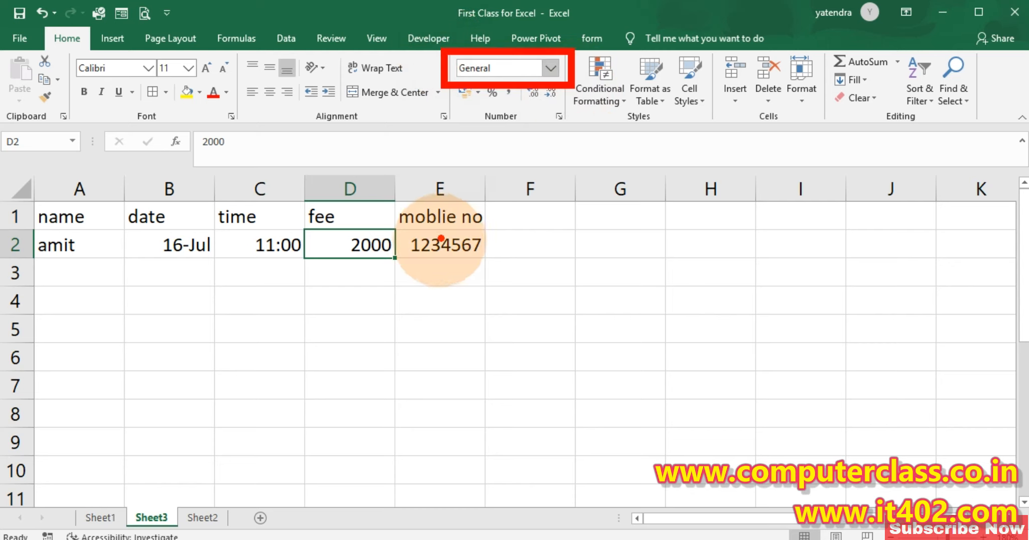
pyautogui.press('Escape')
pyautogui.click(437, 244)
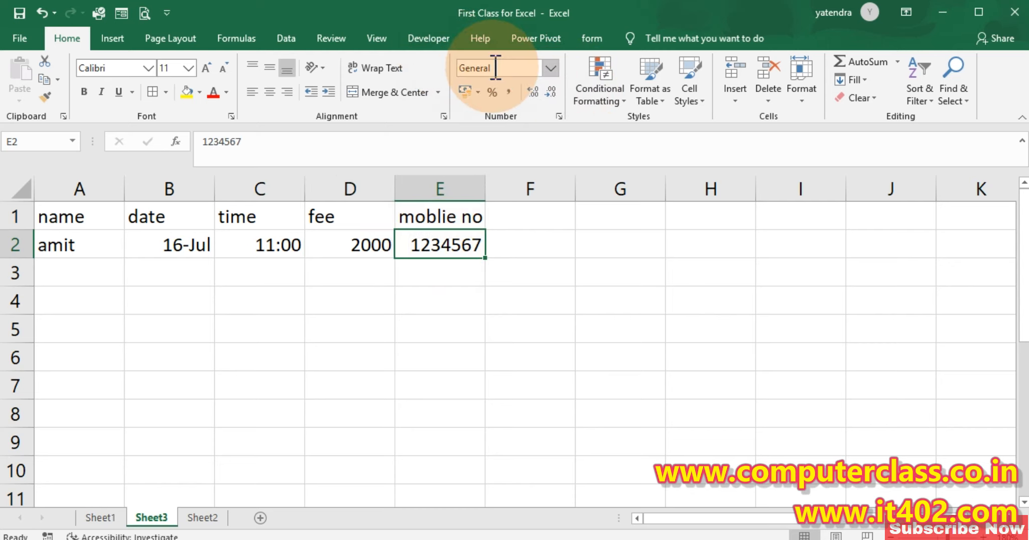
# Add a second date column in F with the heading date and the value 16/07/2020 in F2
pyautogui.click(532, 216)
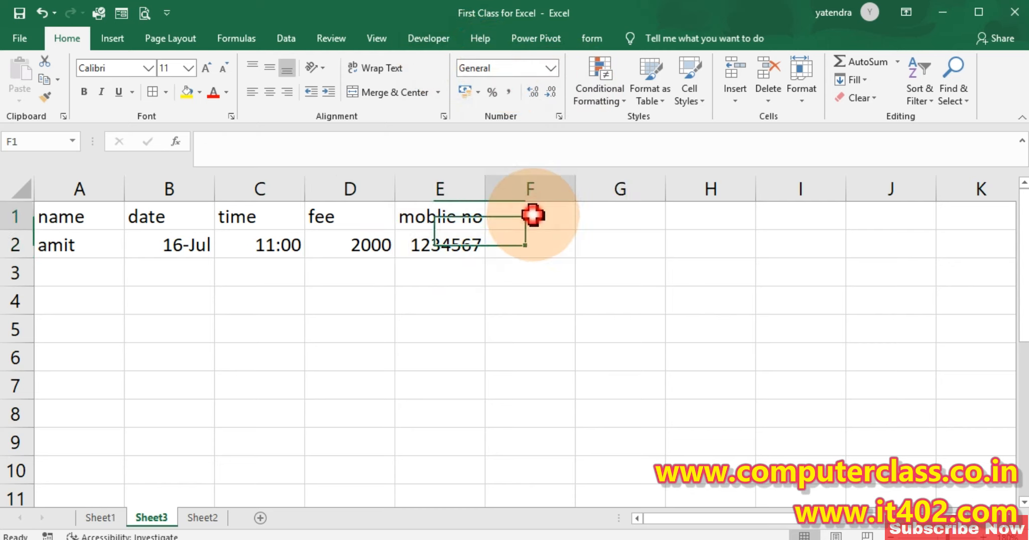
pyautogui.write('date')
pyautogui.press('Return')
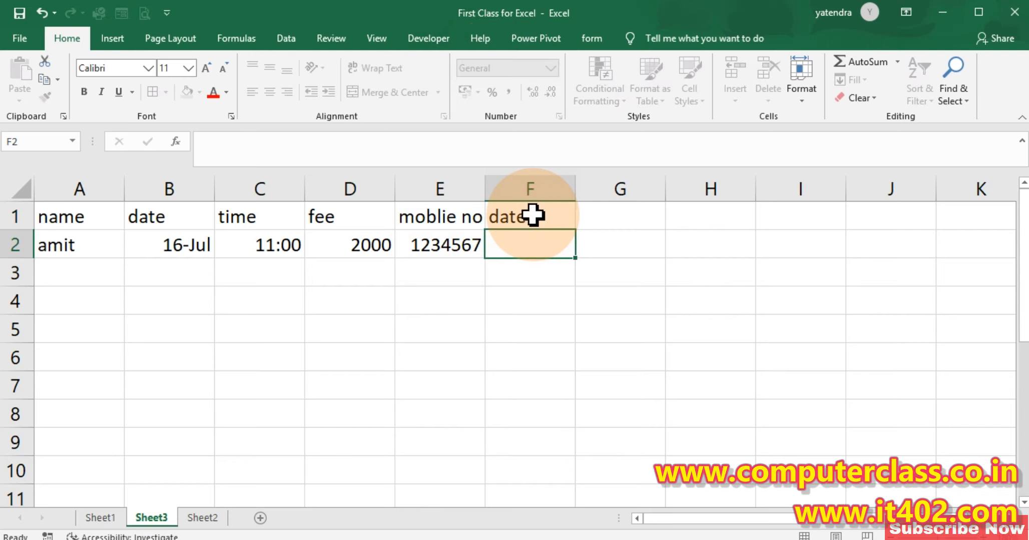
pyautogui.write('16/')
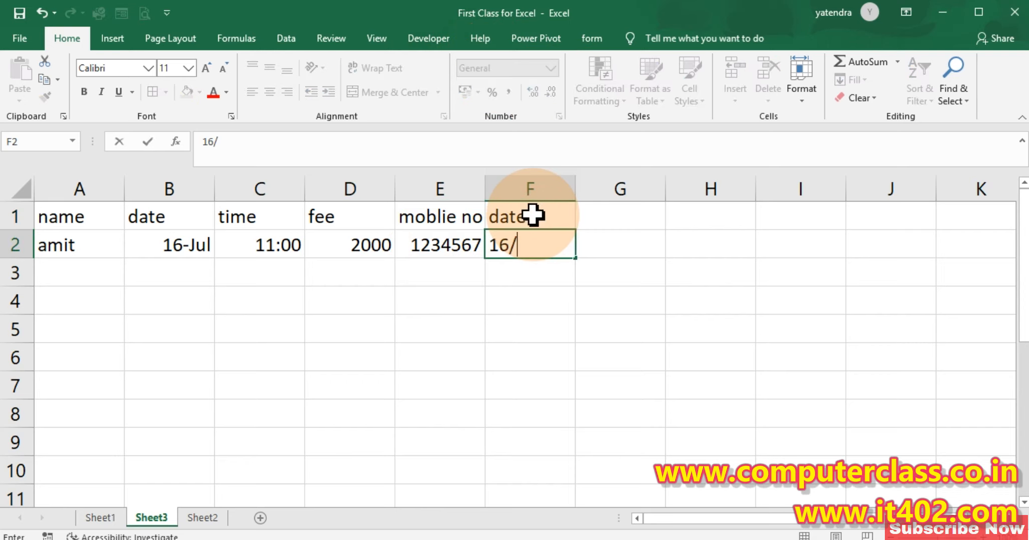
pyautogui.write('07/2020')
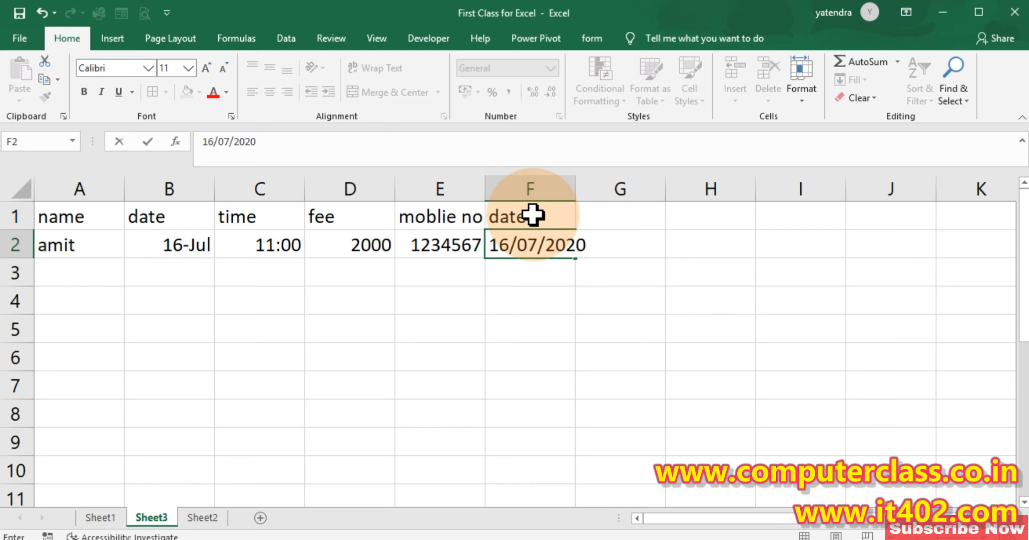
pyautogui.press('Return')
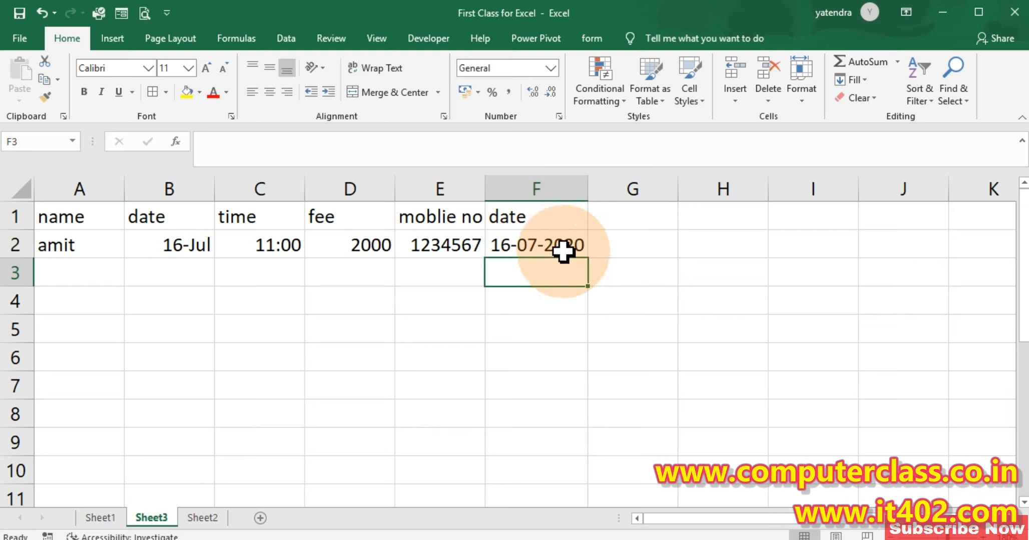
# Compare the number formats of empty cell F5 and date cell F2, and view the available number formats
pyautogui.click(558, 326)
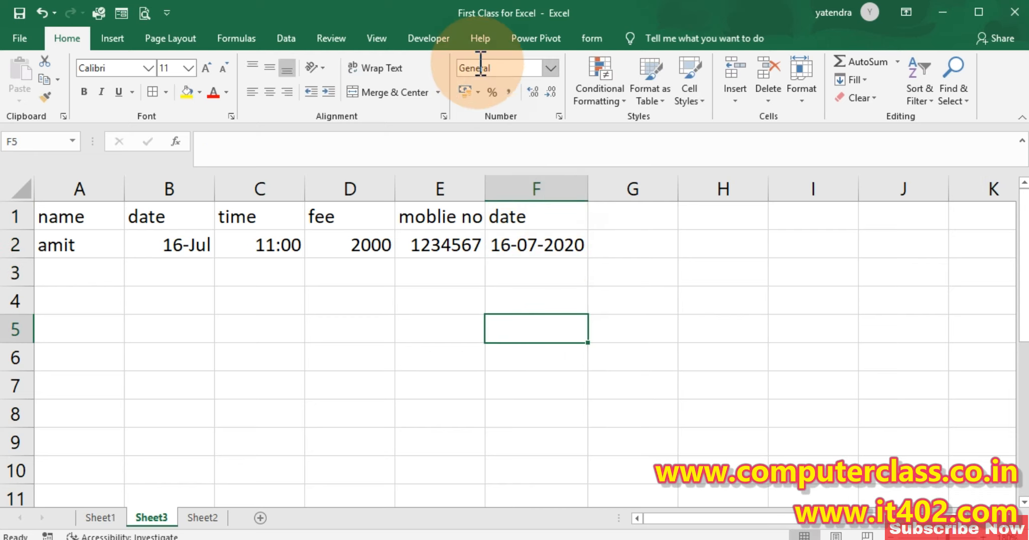
pyautogui.click(533, 246)
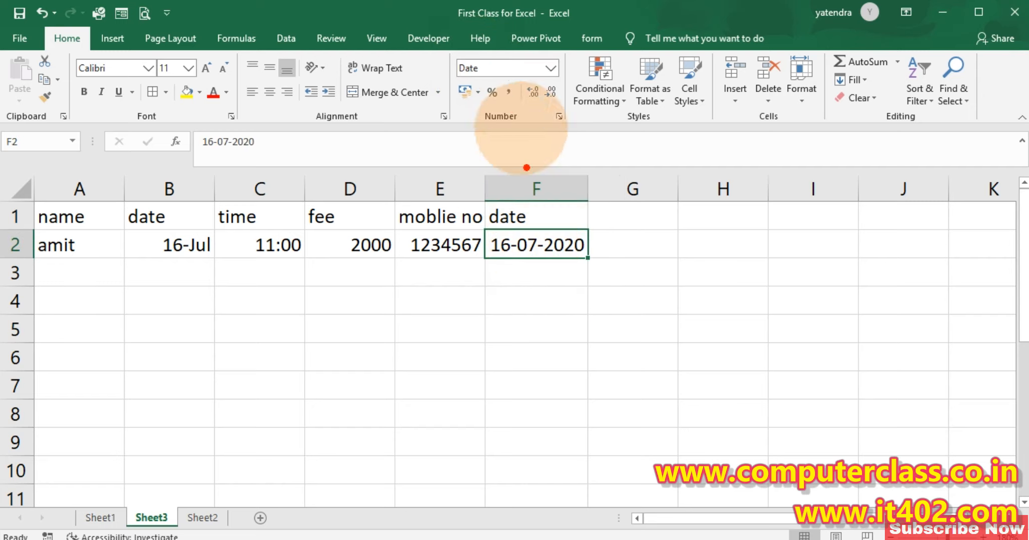
pyautogui.moveTo(502, 84); pyautogui.dragTo(544, 231)
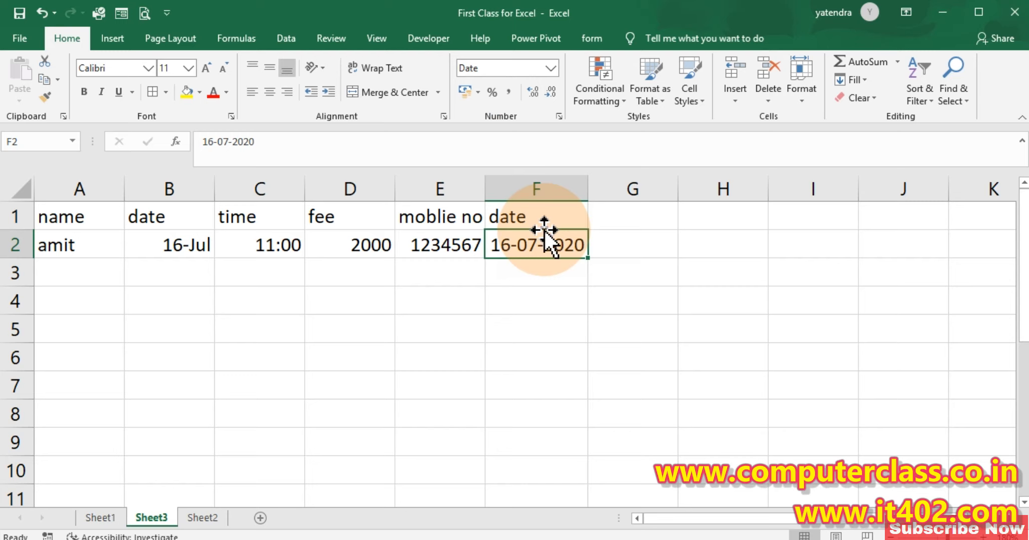
pyautogui.click(551, 69)
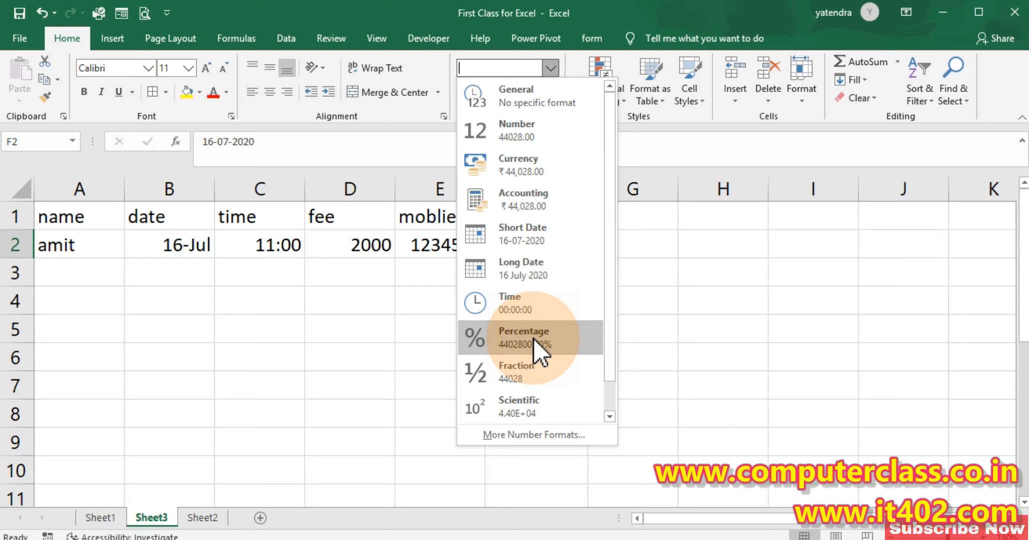
pyautogui.click(351, 331)
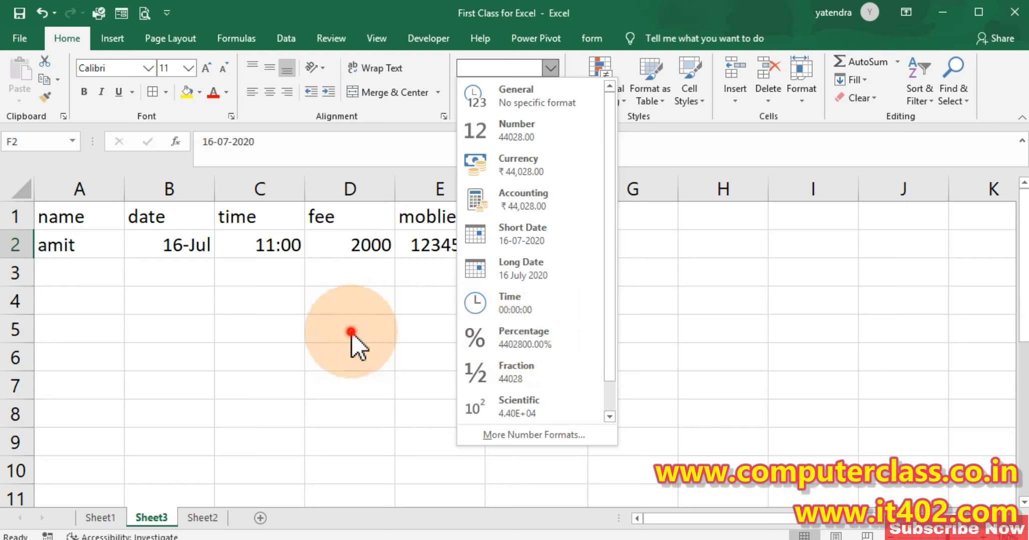
# Apply the Currency number format to the fee cells D2 through D10
pyautogui.click(345, 245)
pyautogui.moveTo(345, 246); pyautogui.dragTo(355, 481)
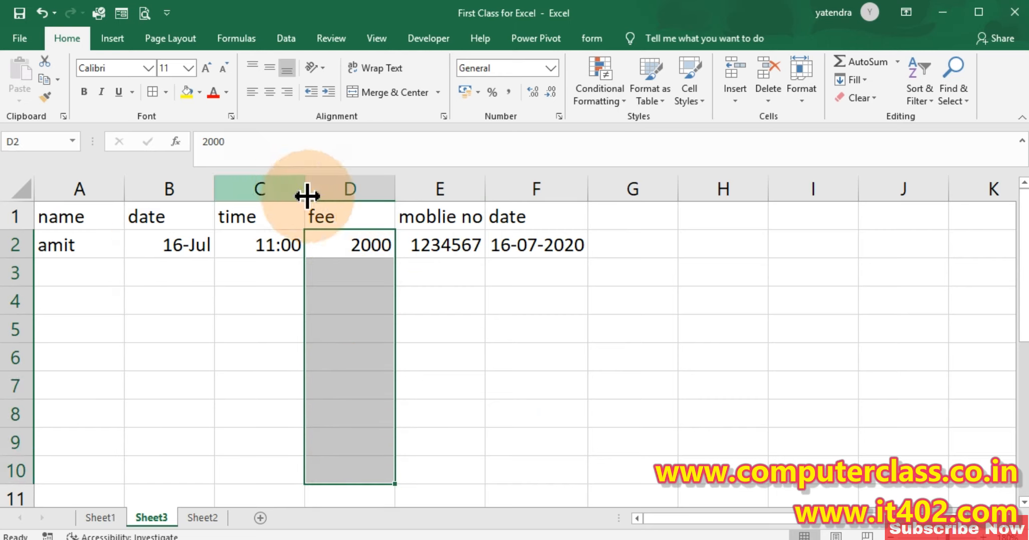
pyautogui.click(351, 241)
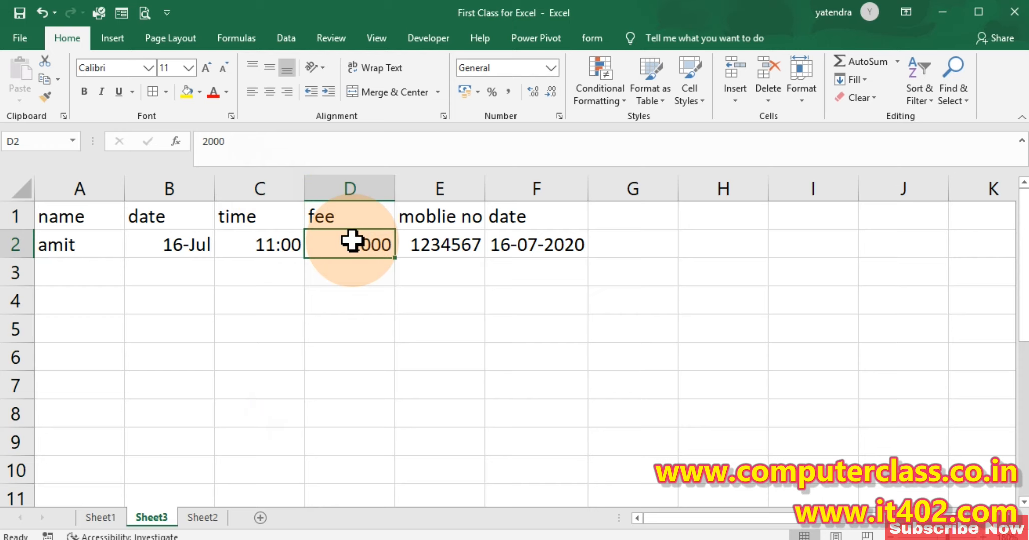
pyautogui.moveTo(352, 242); pyautogui.dragTo(362, 448)
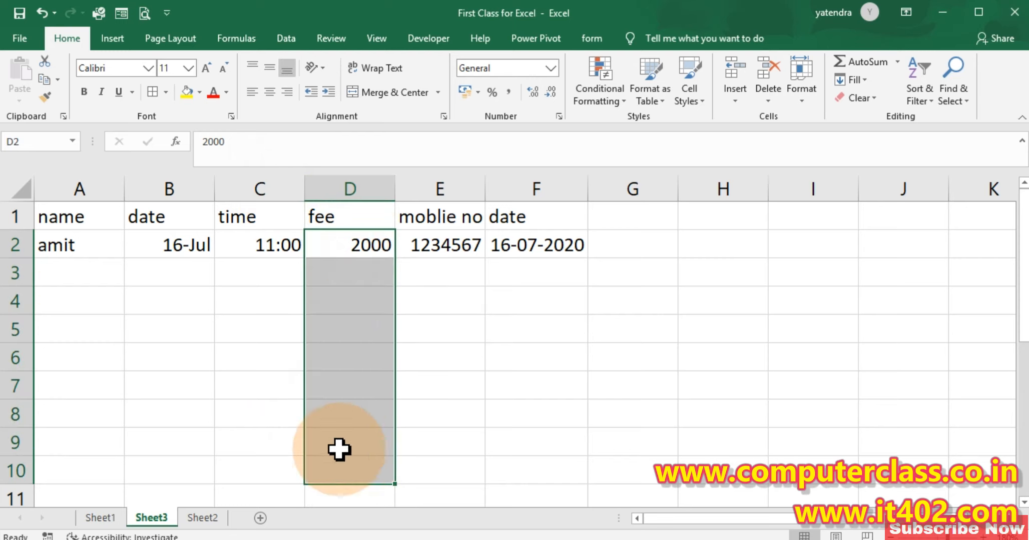
pyautogui.click(551, 67)
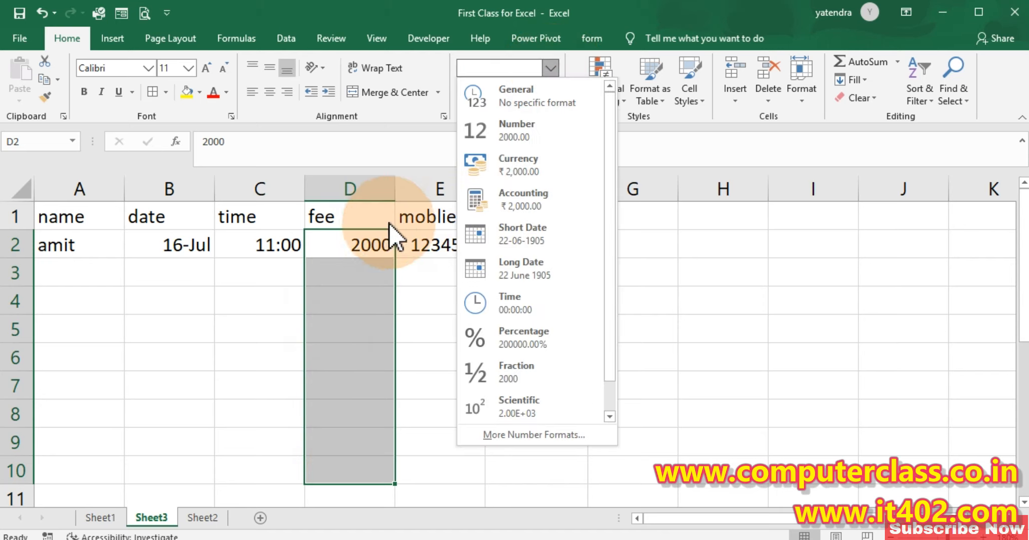
pyautogui.click(498, 162)
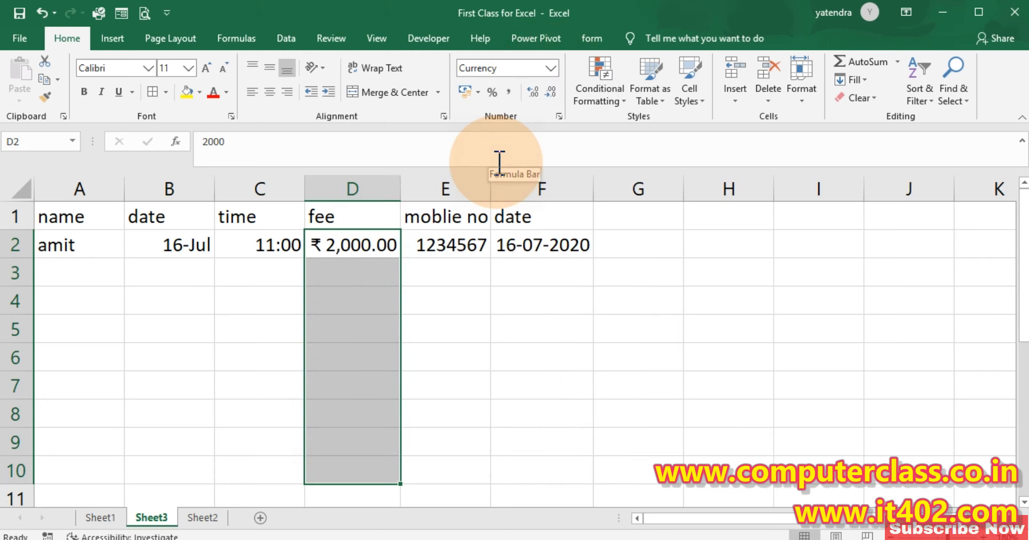
# Enter the fees 4 in D3 and 5000 in D4 to test the currency formatting
pyautogui.click(375, 271)
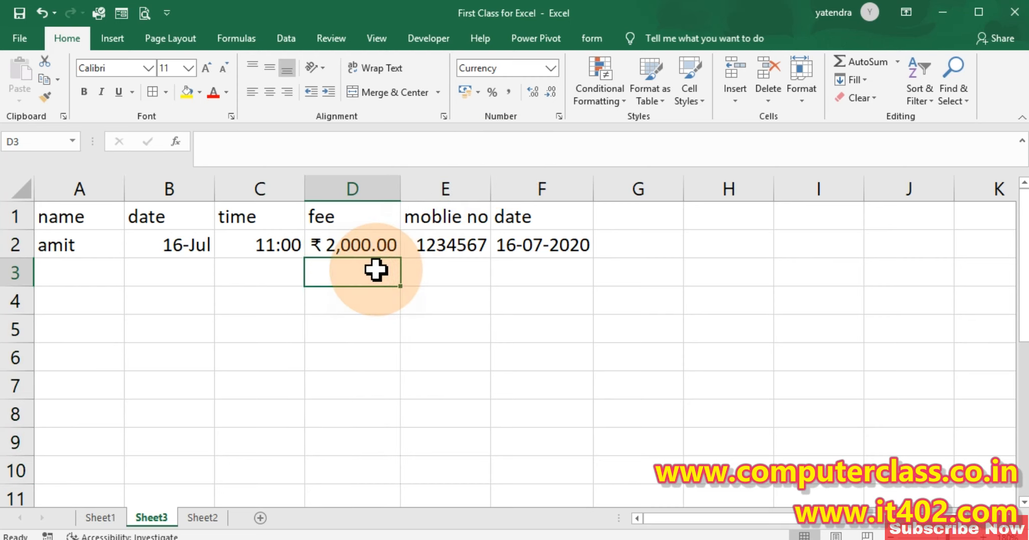
pyautogui.write('4')
pyautogui.hotkey('ctrl', 'Return')
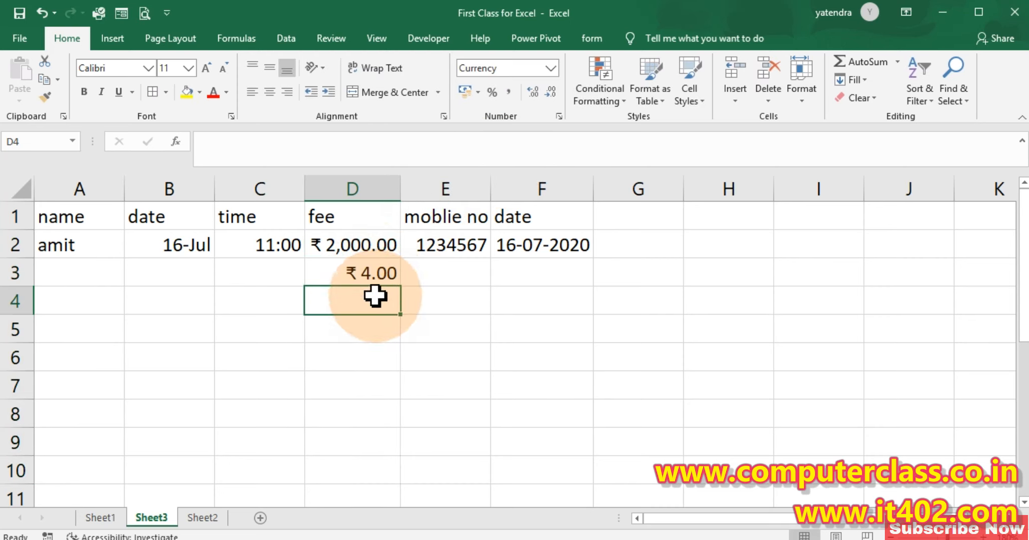
pyautogui.write('5,000')
pyautogui.press('Return')
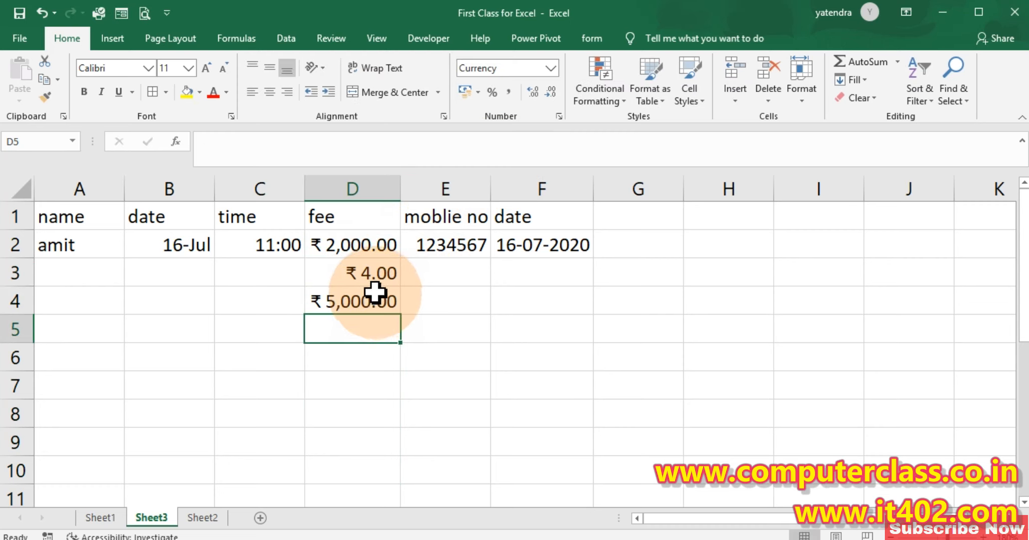
# Enter 500 in D10 and 600 in D11, and check the number format of D11
pyautogui.click(373, 474)
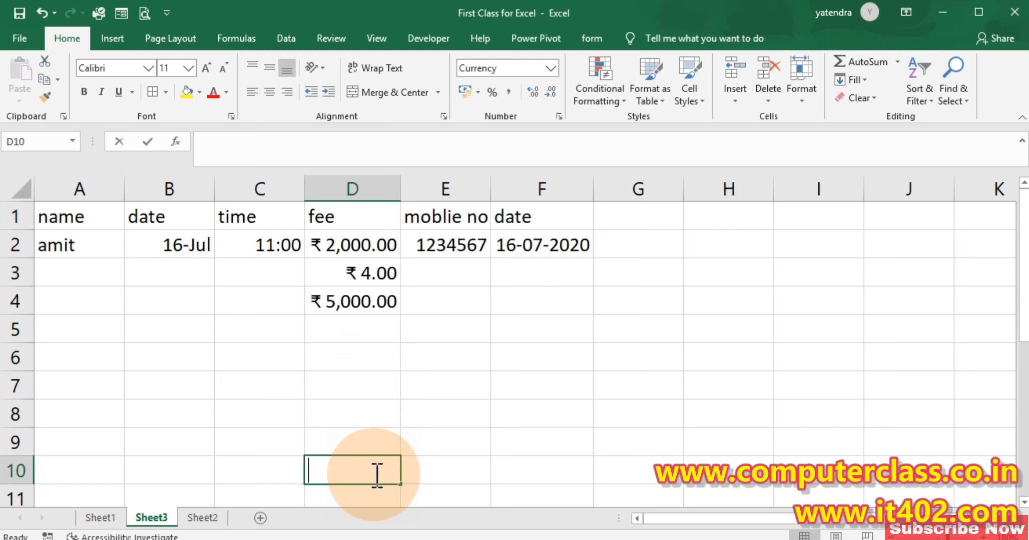
pyautogui.write('500')
pyautogui.press('Return')
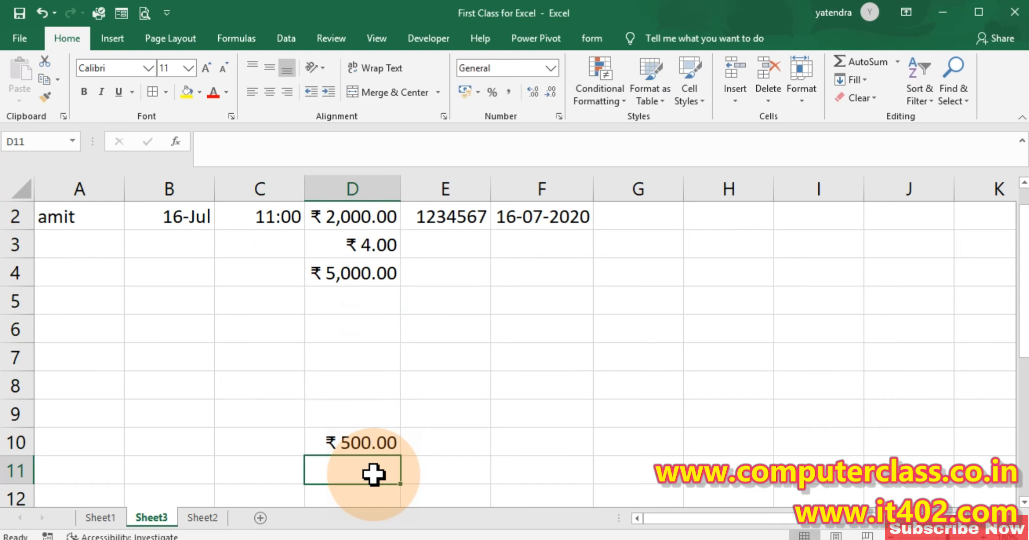
pyautogui.write('600')
pyautogui.press('Return')
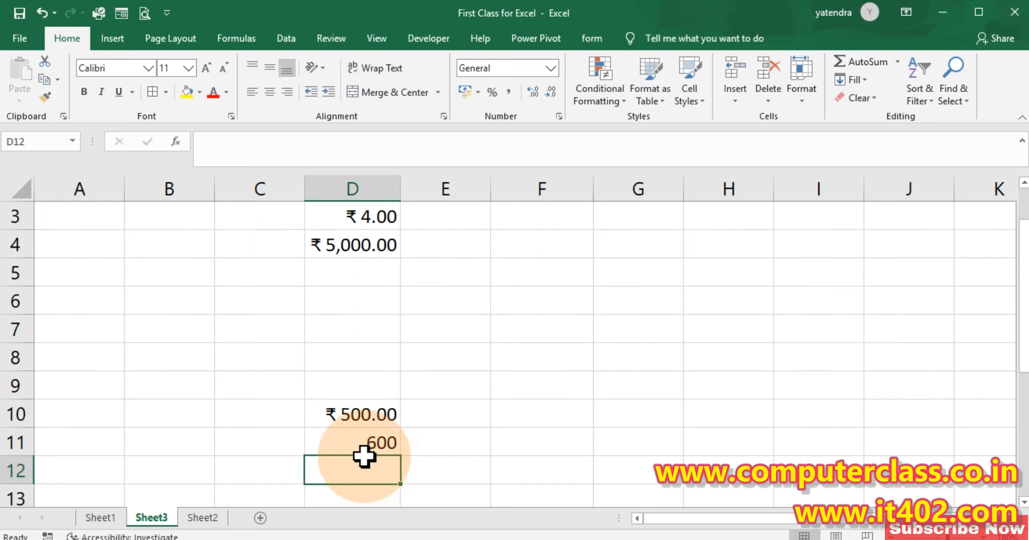
pyautogui.click(379, 437)
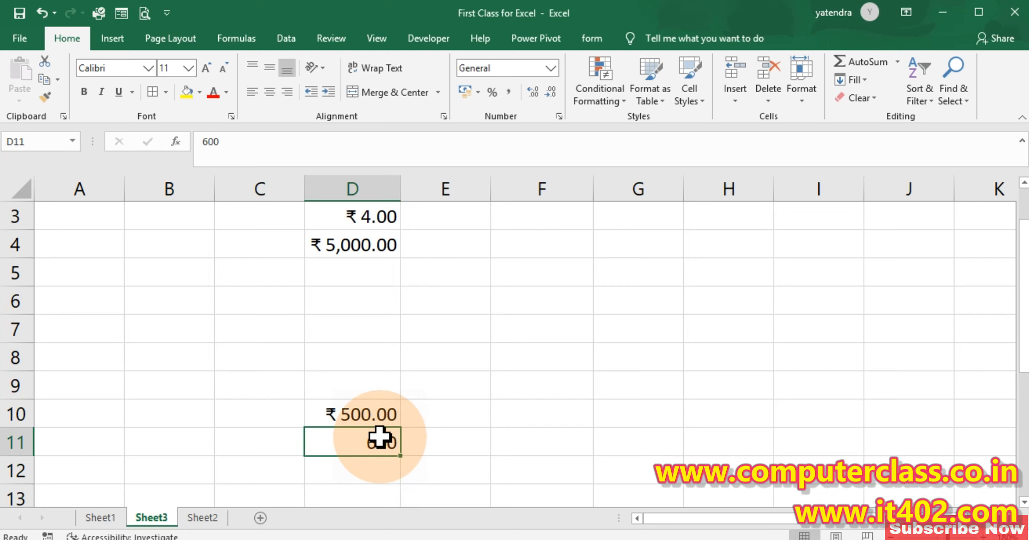
# Apply the Short Date number format to the date cells B2 through B10
pyautogui.scroll(1, 380, 438)
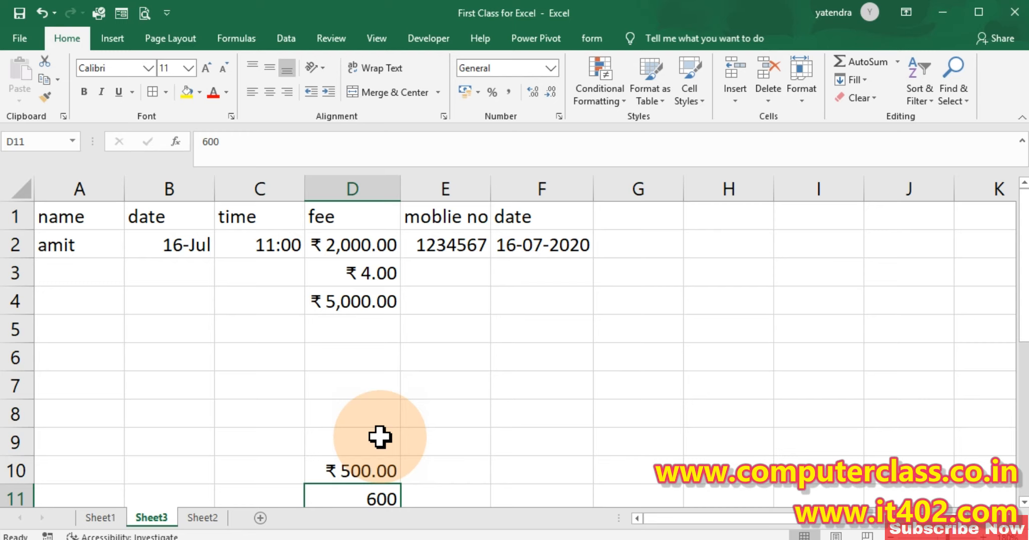
pyautogui.click(161, 245)
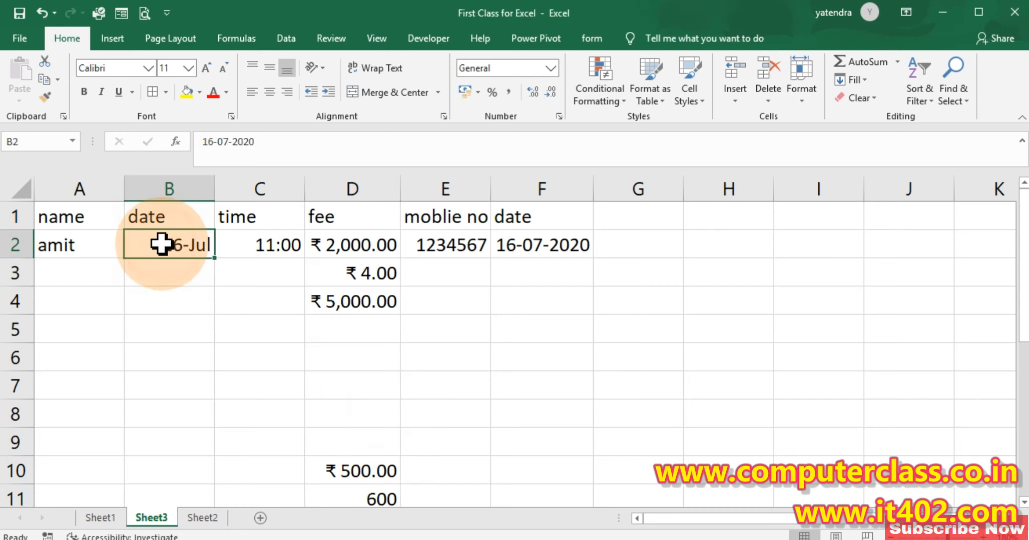
pyautogui.moveTo(161, 245); pyautogui.dragTo(148, 476)
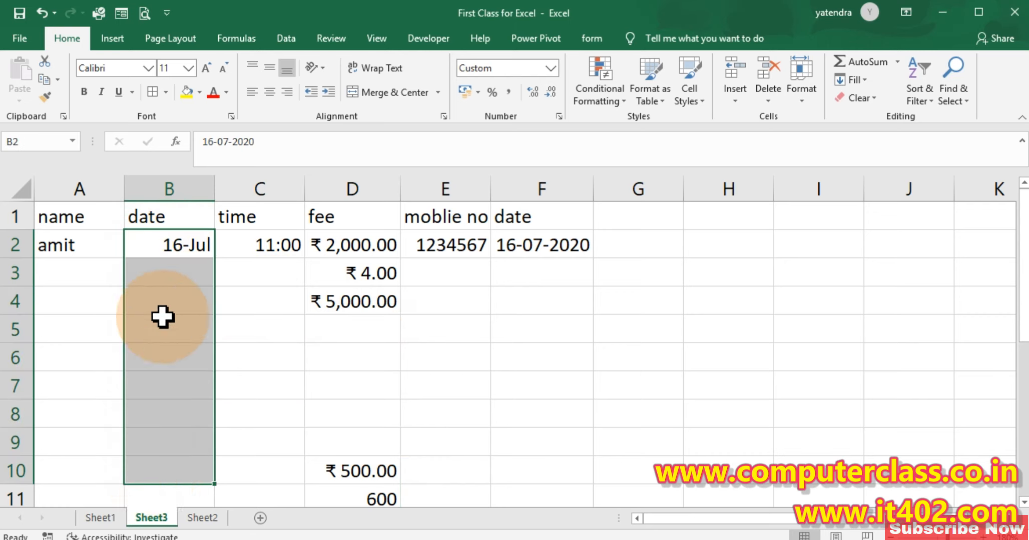
pyautogui.click(551, 69)
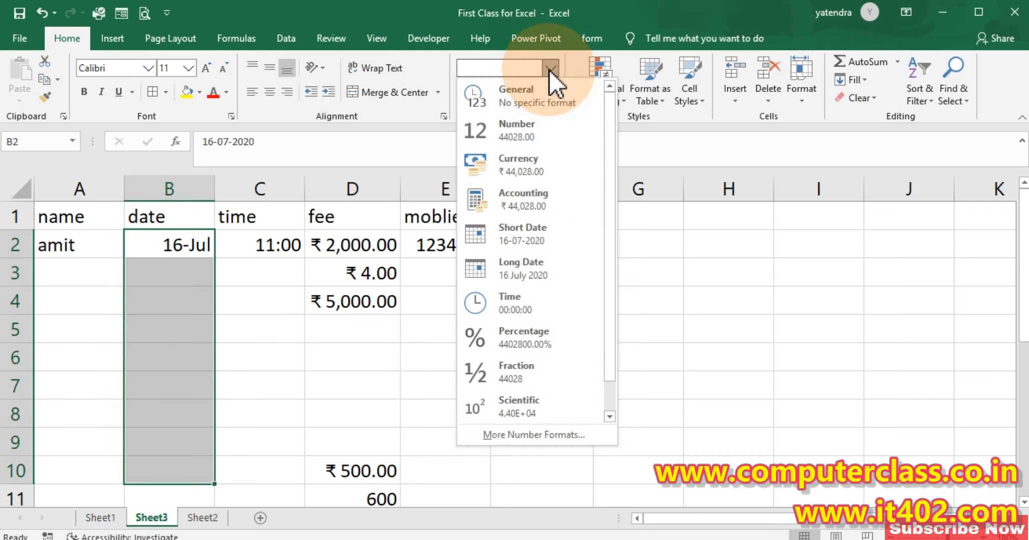
pyautogui.click(537, 236)
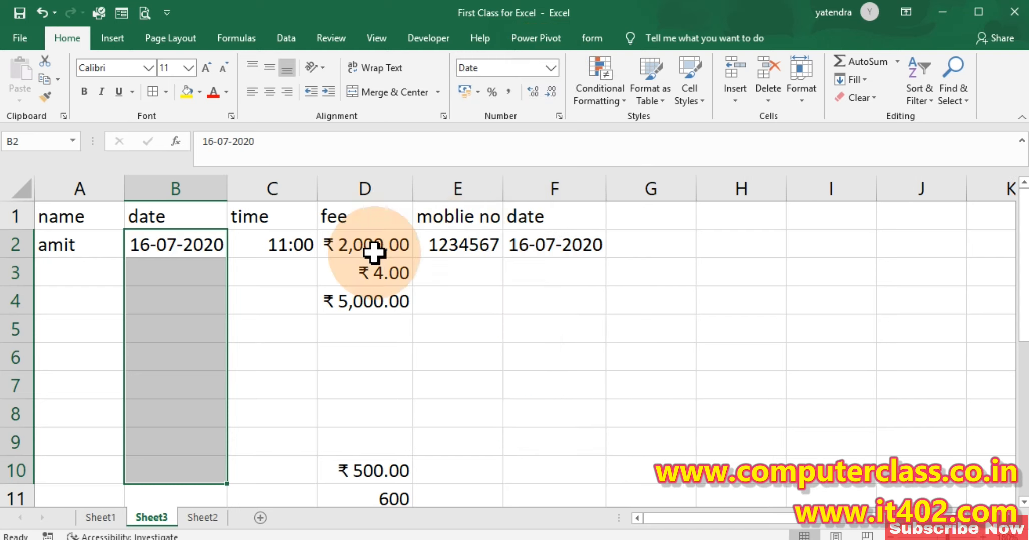
# Enter the plain numbers 1 in B4 and 5 in B7 to test the date formatting
pyautogui.click(165, 303)
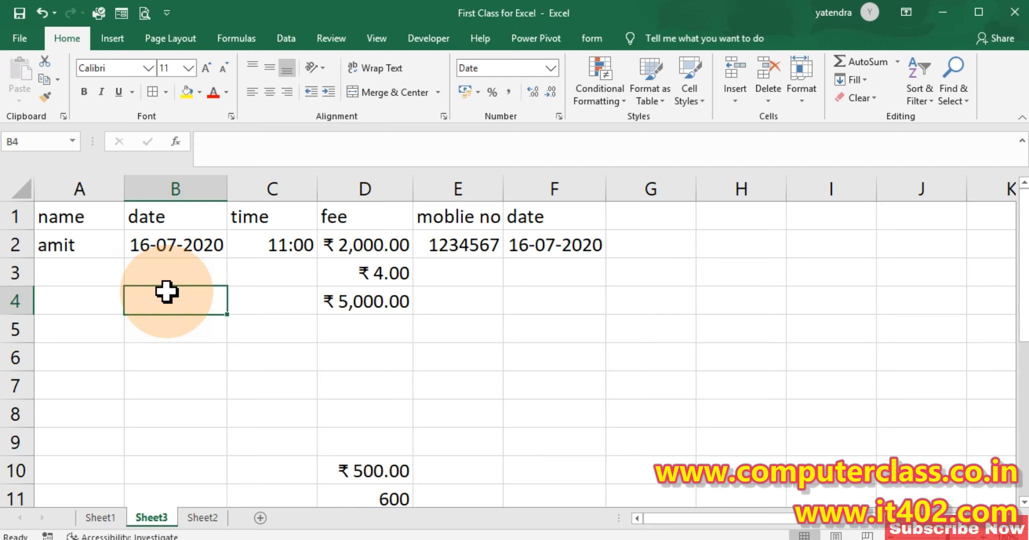
pyautogui.write('1')
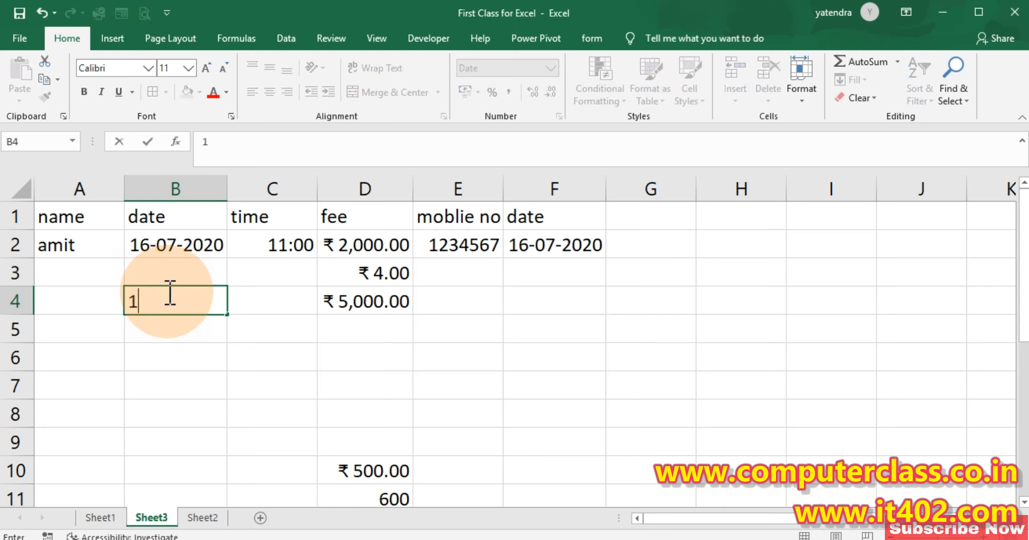
pyautogui.press('Tab')
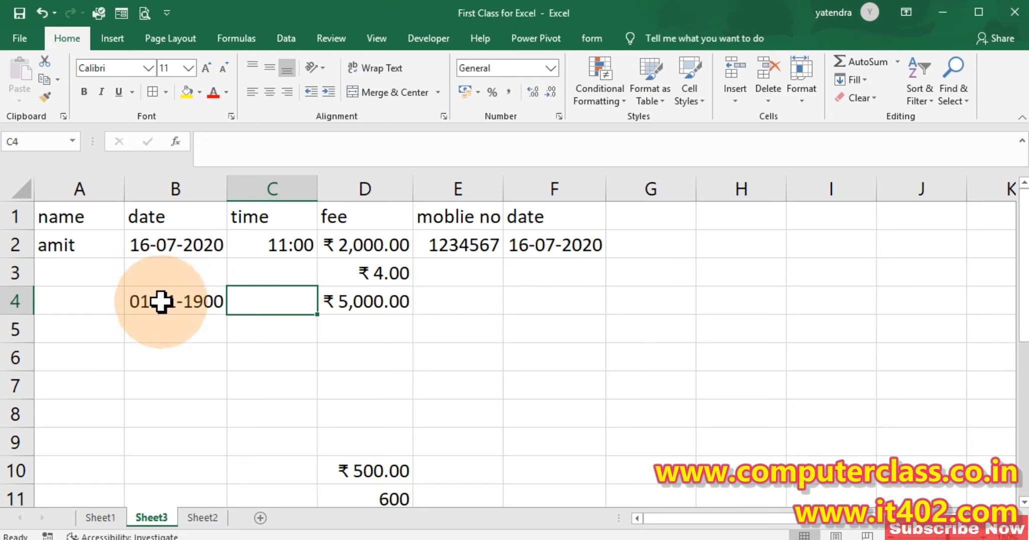
pyautogui.click(165, 306)
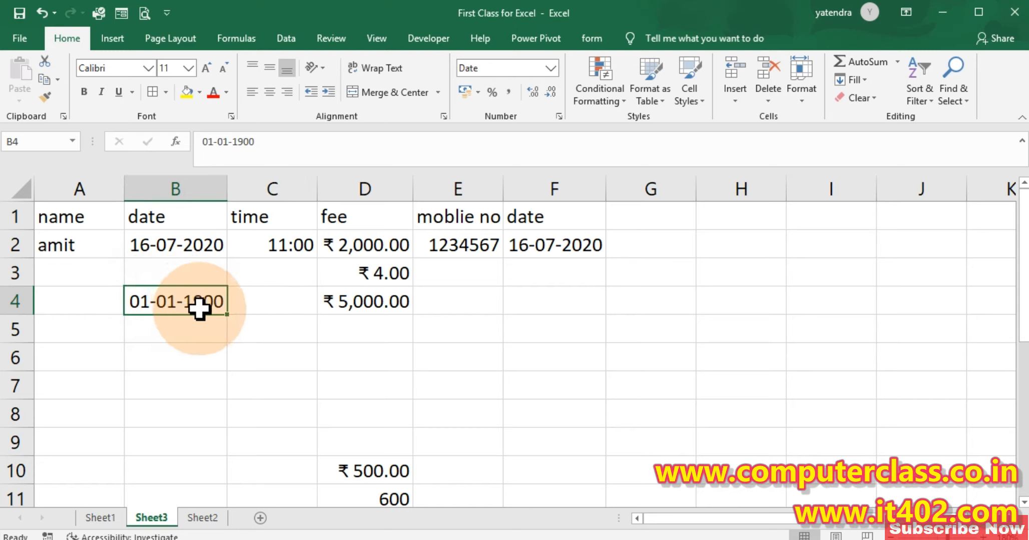
pyautogui.moveTo(179, 244); pyautogui.dragTo(175, 465)
pyautogui.click(168, 379)
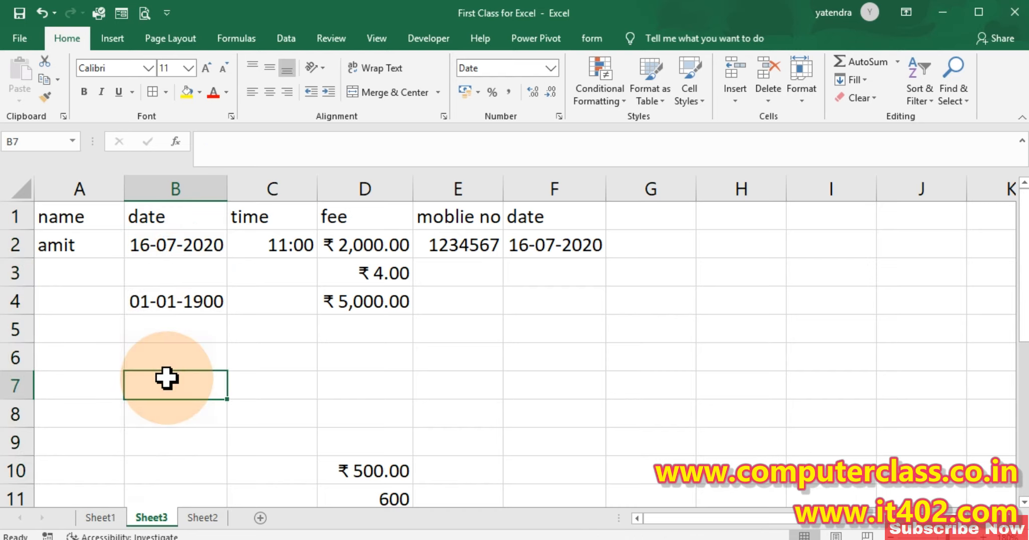
pyautogui.write('5')
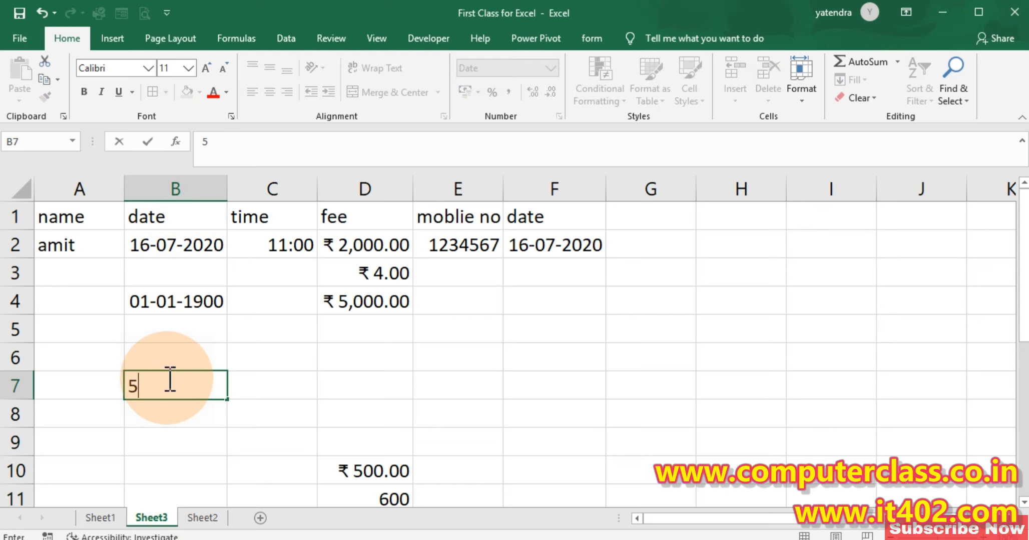
pyautogui.press('Return')
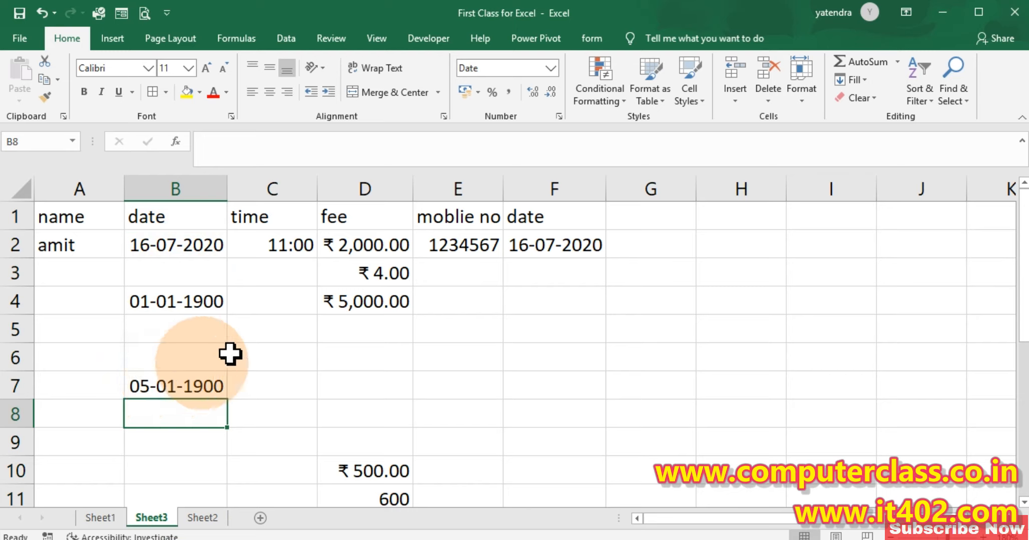
# Format the whole empty column H as Short Date
pyautogui.click(763, 190)
pyautogui.click(551, 68)
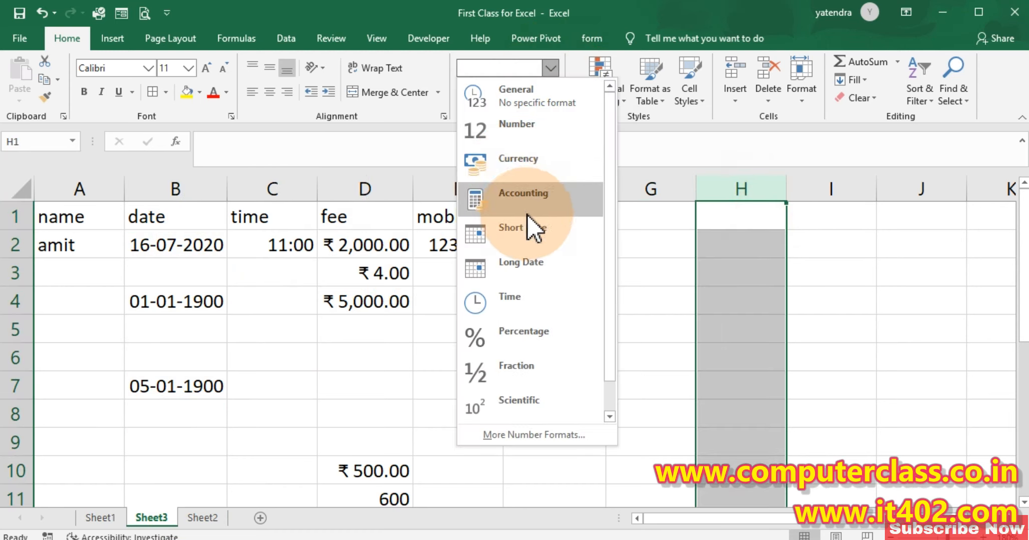
pyautogui.click(532, 243)
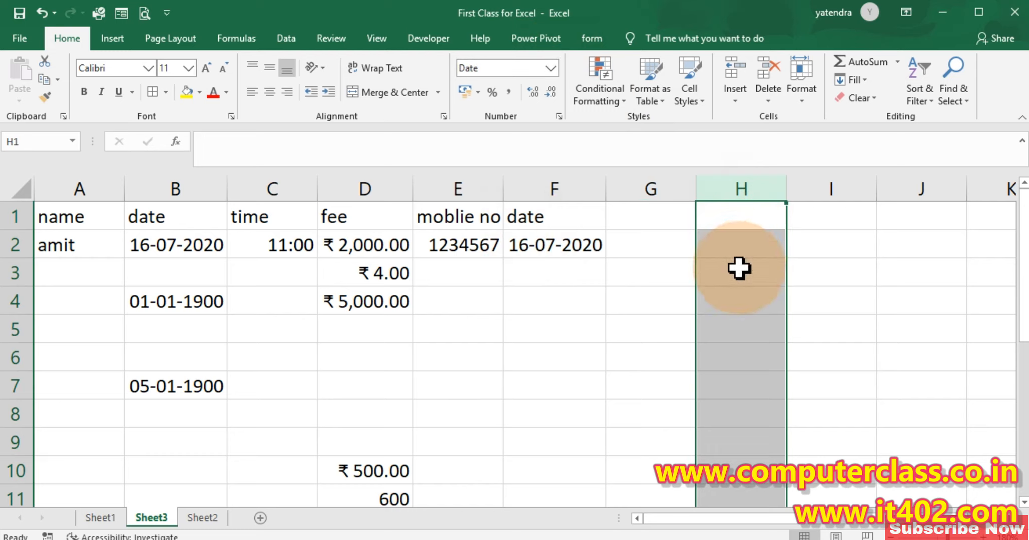
pyautogui.click(886, 246)
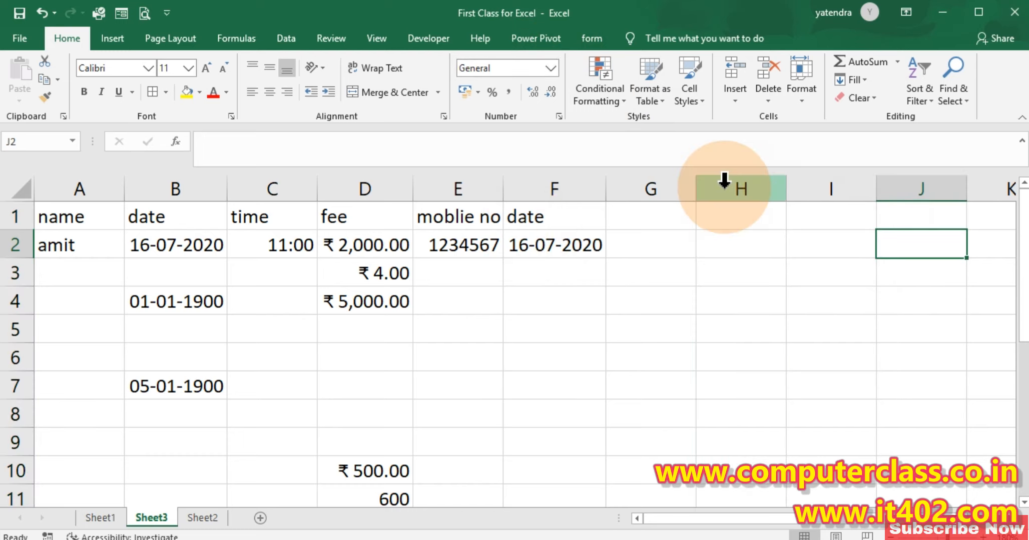
# Add the heading sno in H1 and enter the numbers 1, 2, 2, 3 and 4 in H2 through H6
pyautogui.click(727, 218)
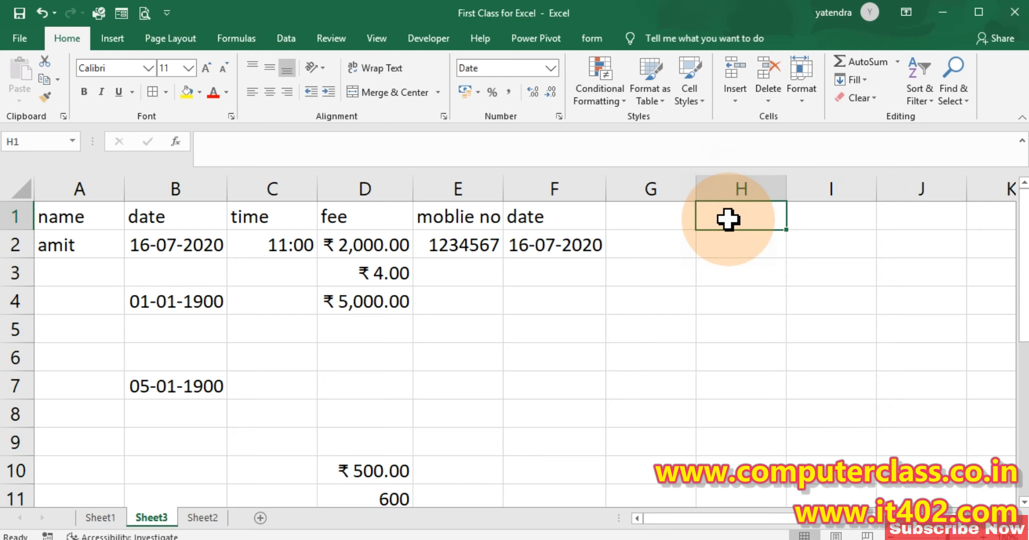
pyautogui.write('sno')
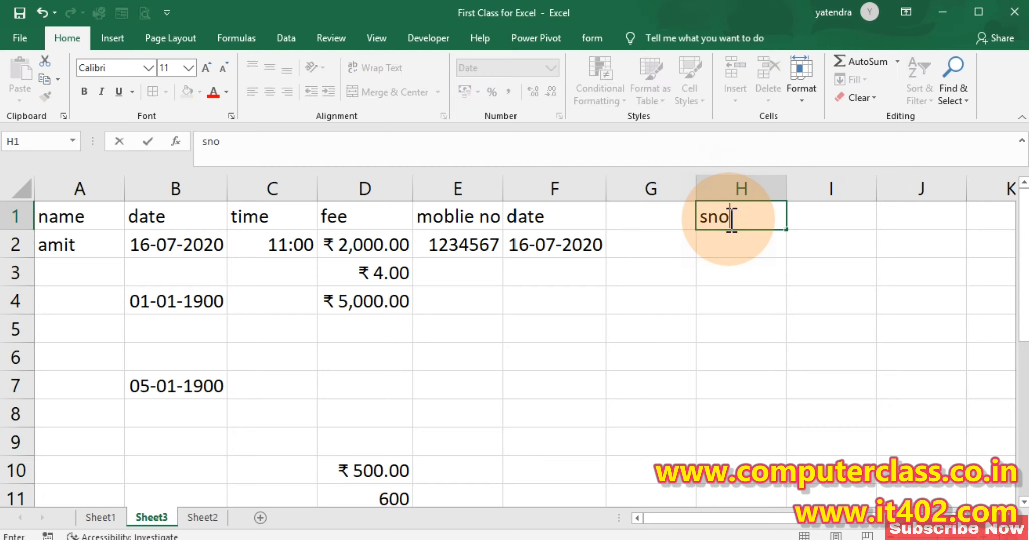
pyautogui.press('Return')
pyautogui.write('1')
pyautogui.press('Return')
pyautogui.write('2')
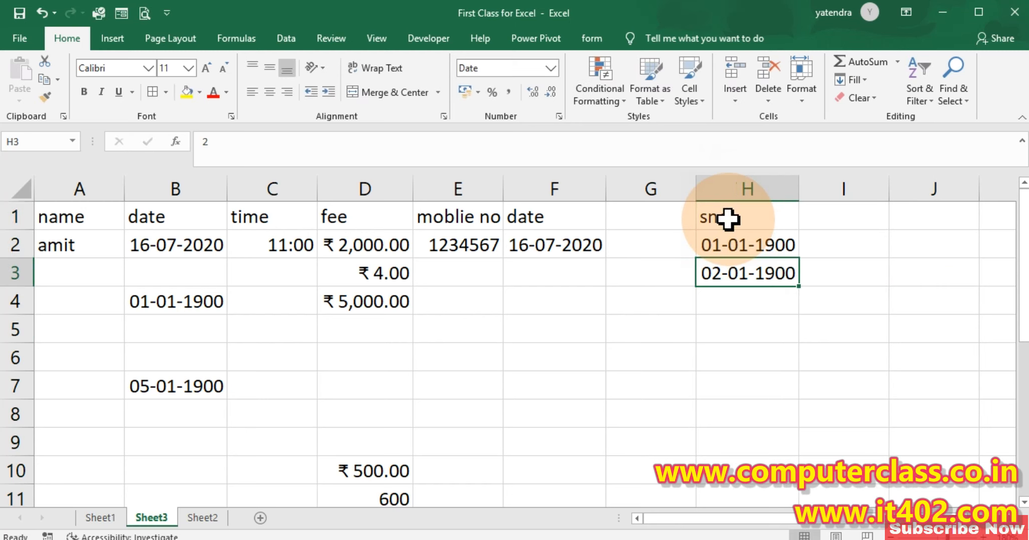
pyautogui.press('Return')
pyautogui.write('2')
pyautogui.press('Return')
pyautogui.write('3')
pyautogui.press('Return')
pyautogui.write('4')
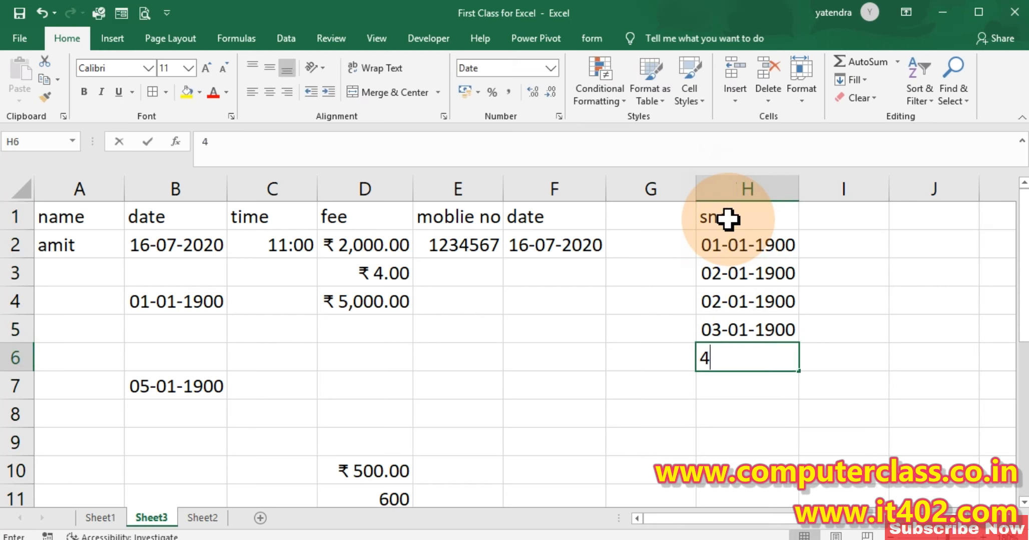
pyautogui.press('Return')
# Continue the sno column with the numbers 5, 8, 7, 8 and 9 in H7 through H11
pyautogui.write('5')
pyautogui.press('Return')
pyautogui.write('8')
pyautogui.press('Return')
pyautogui.write('7')
pyautogui.press('Return')
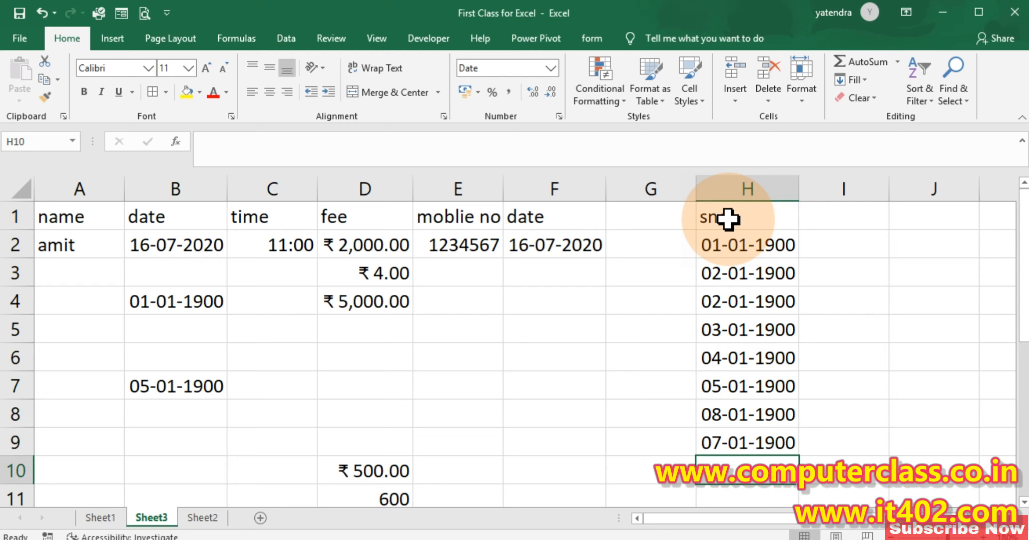
pyautogui.write('8')
pyautogui.press('Return')
pyautogui.write('9')
pyautogui.press('Return')
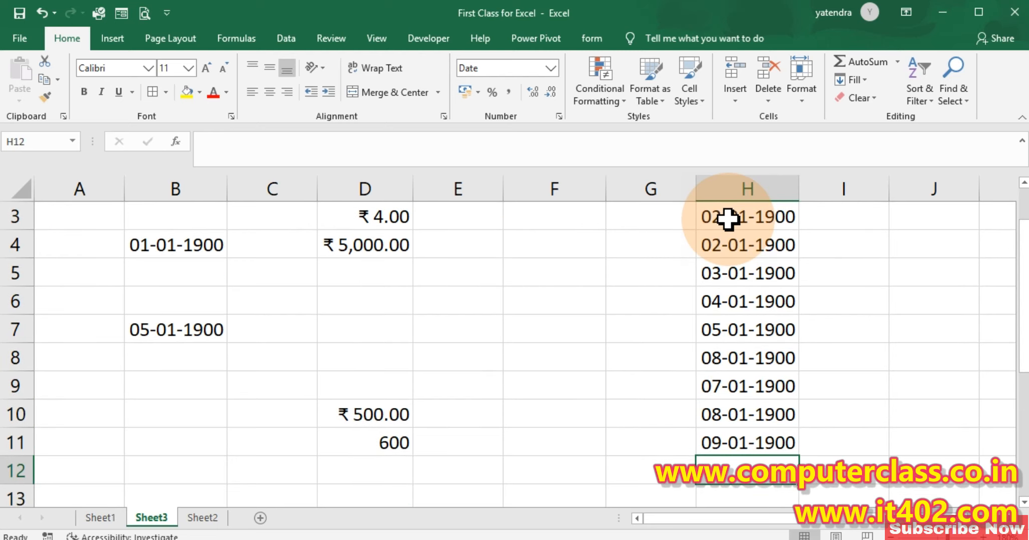
# Extend the sno column with the numbers 10, 12, 13 and 15 in H12 through H15
pyautogui.write('10')
pyautogui.press('Return')
pyautogui.write('12')
pyautogui.press('Return')
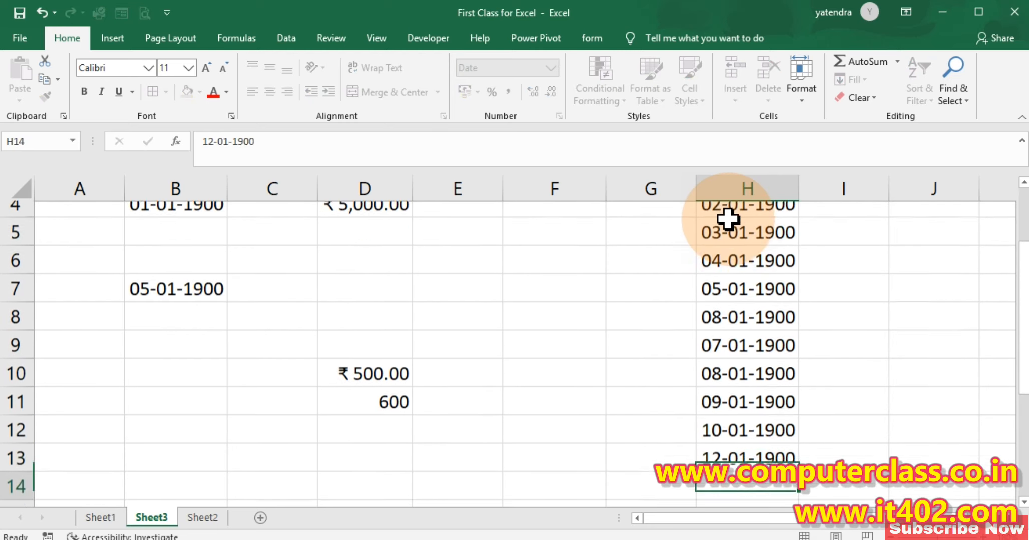
pyautogui.write('13')
pyautogui.press('Return')
pyautogui.write('15')
pyautogui.press('Return')
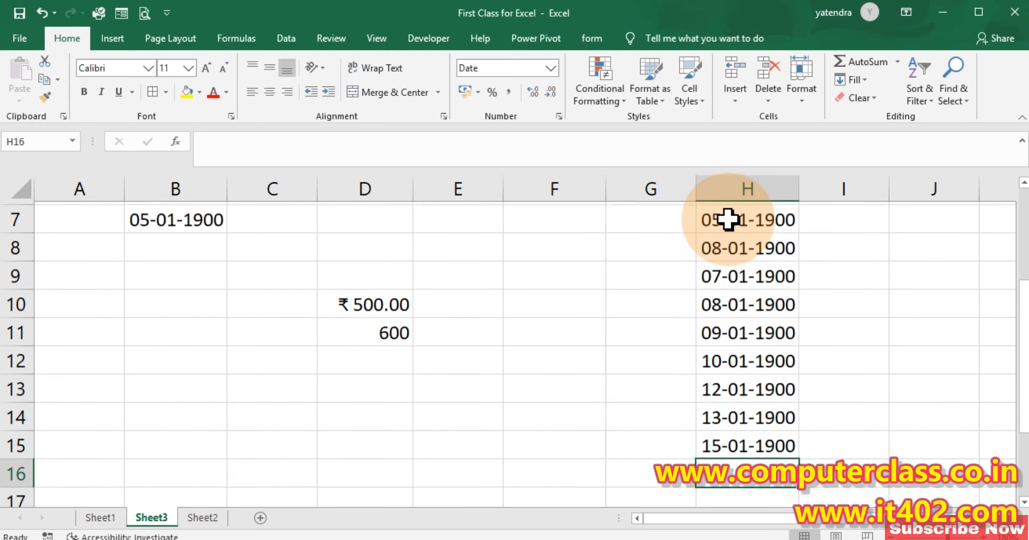
# Change the number format of the whole sno column H to Number
pyautogui.scroll(2, 756, 226)
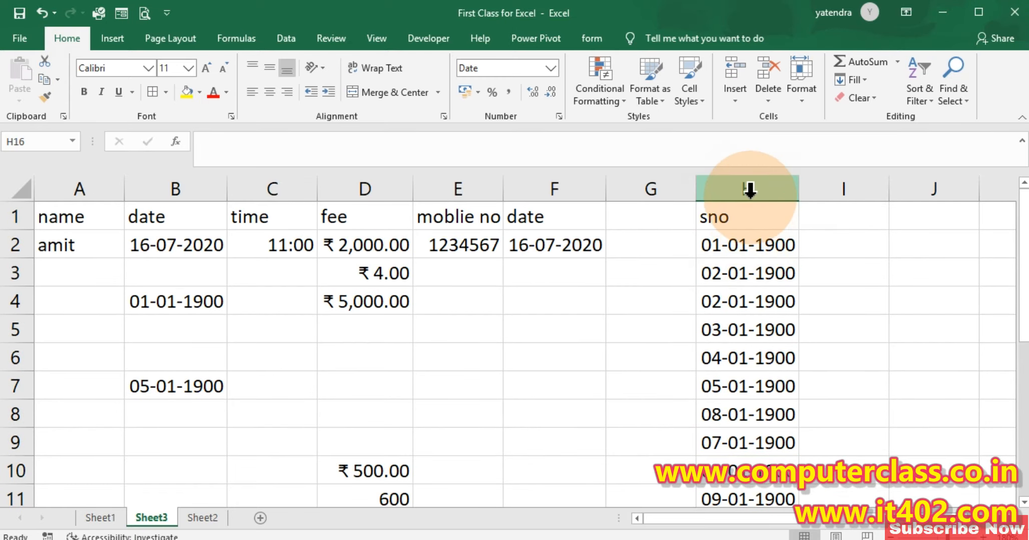
pyautogui.click(738, 189)
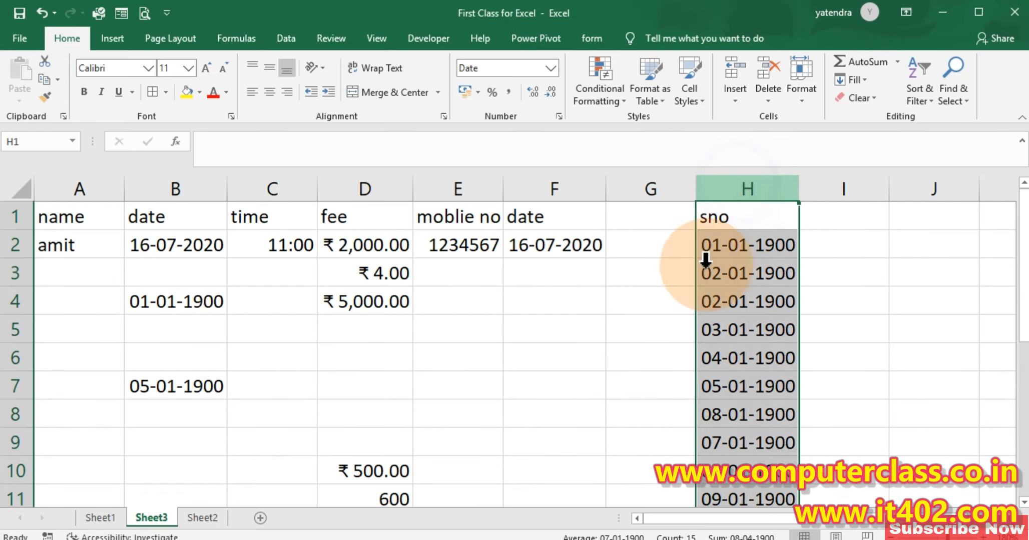
pyautogui.rightClick(740, 186)
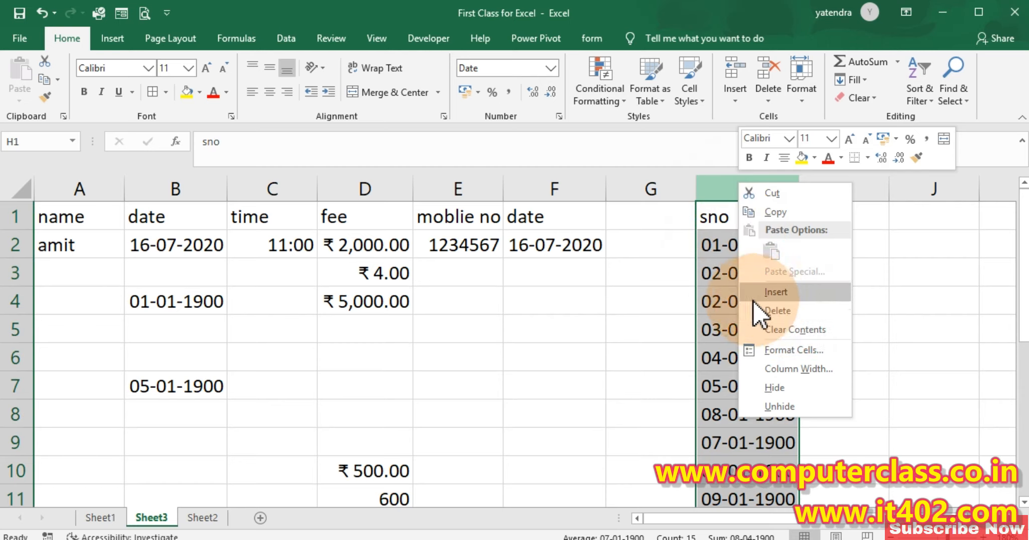
pyautogui.click(906, 316)
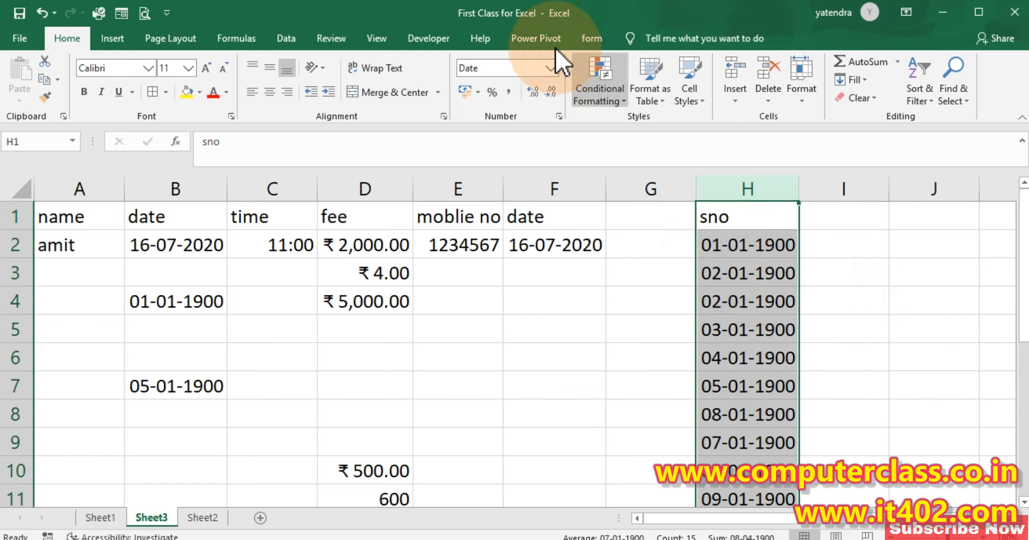
pyautogui.click(550, 67)
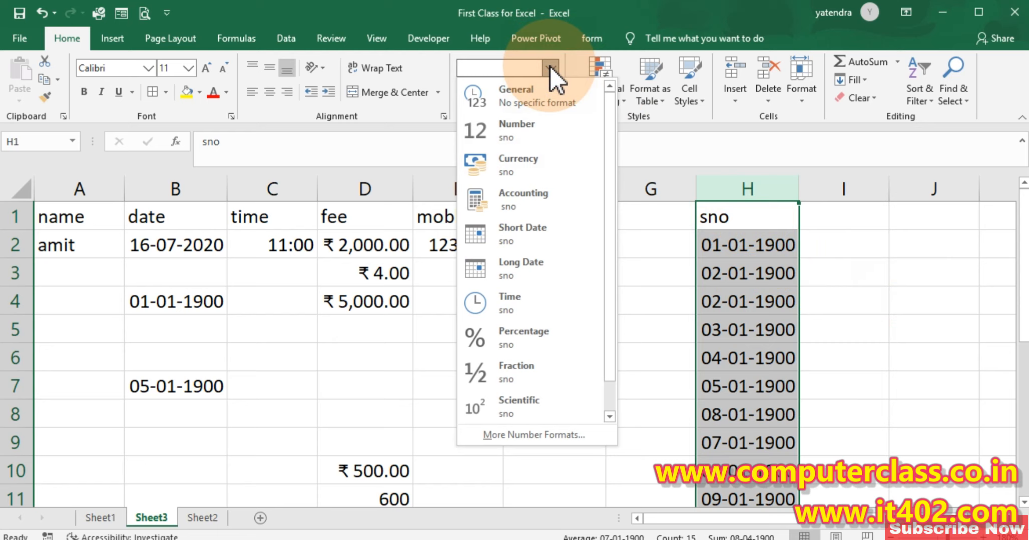
pyautogui.click(529, 142)
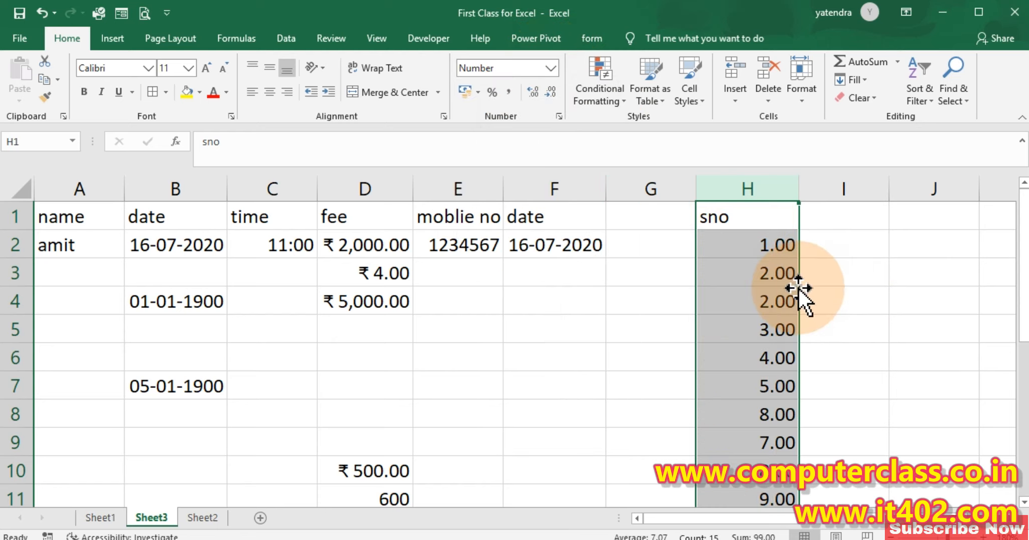
pyautogui.scroll(-7, 791, 298)
pyautogui.scroll(7, 783, 306)
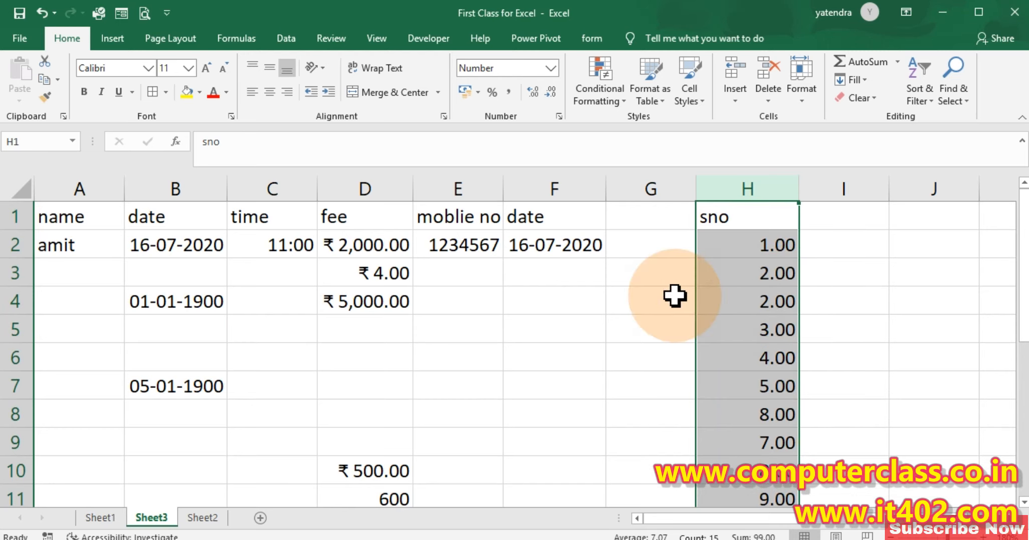
# Examine the available number formats and the Number categories in Format Cells for column H, leaving without applying a change
pyautogui.click(551, 69)
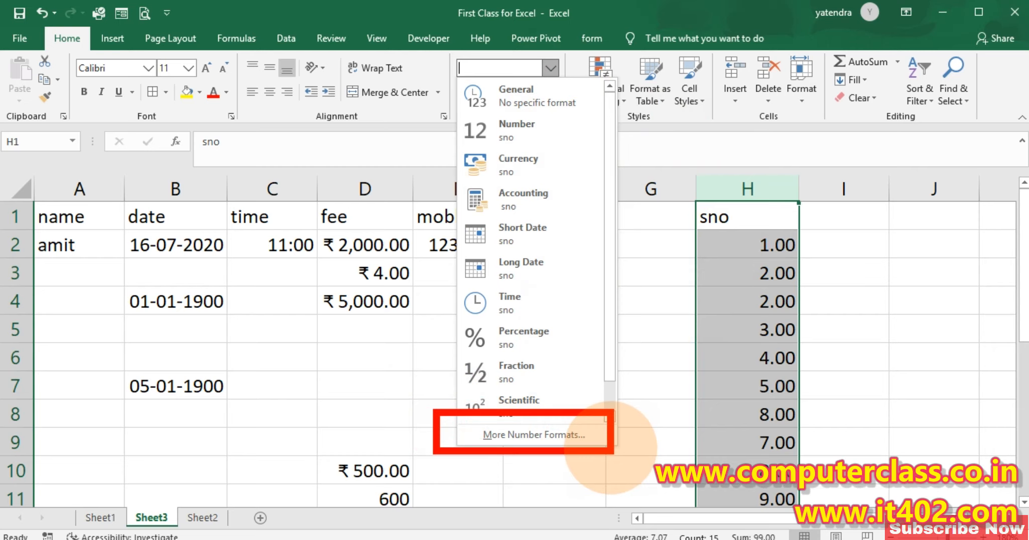
pyautogui.click(693, 244)
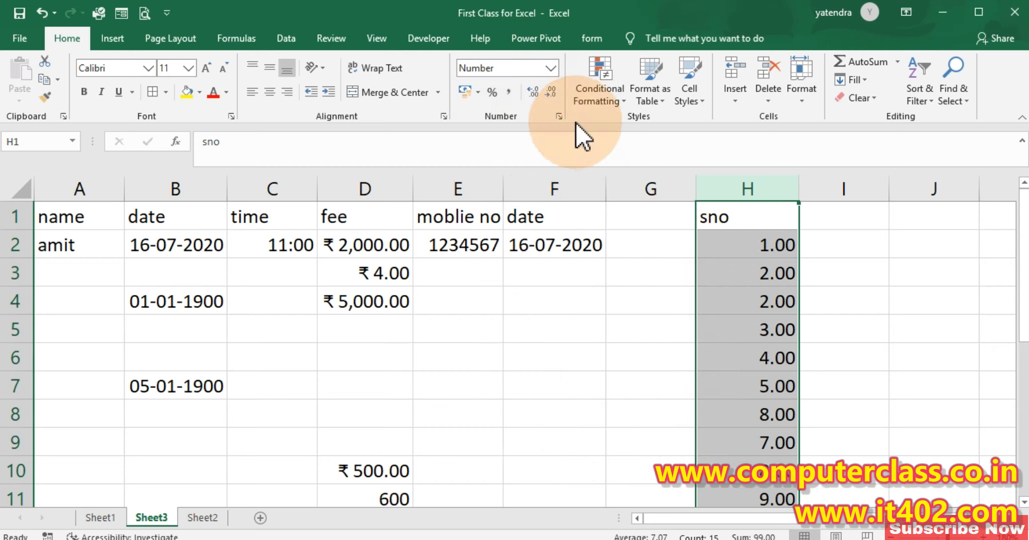
pyautogui.click(558, 120)
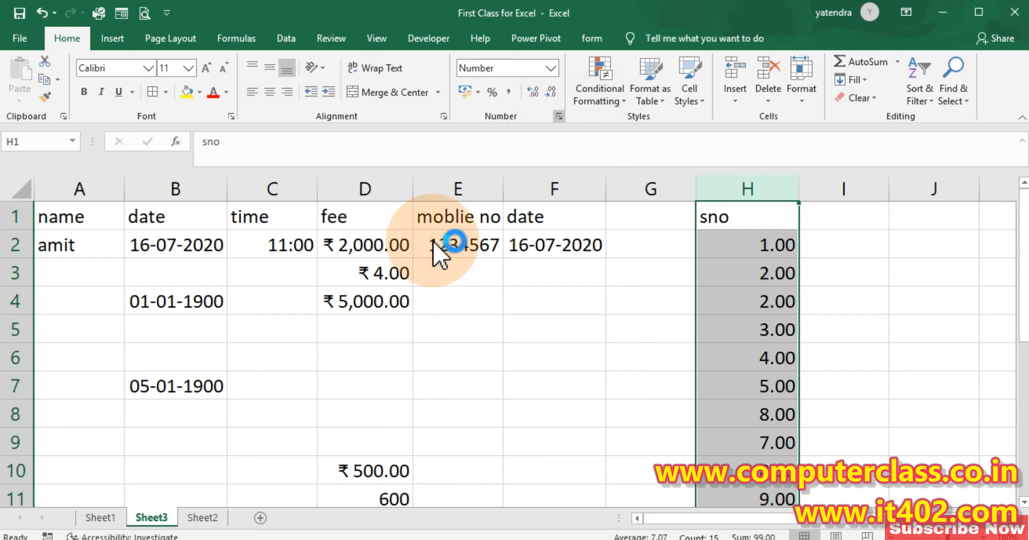
pyautogui.click(534, 374)
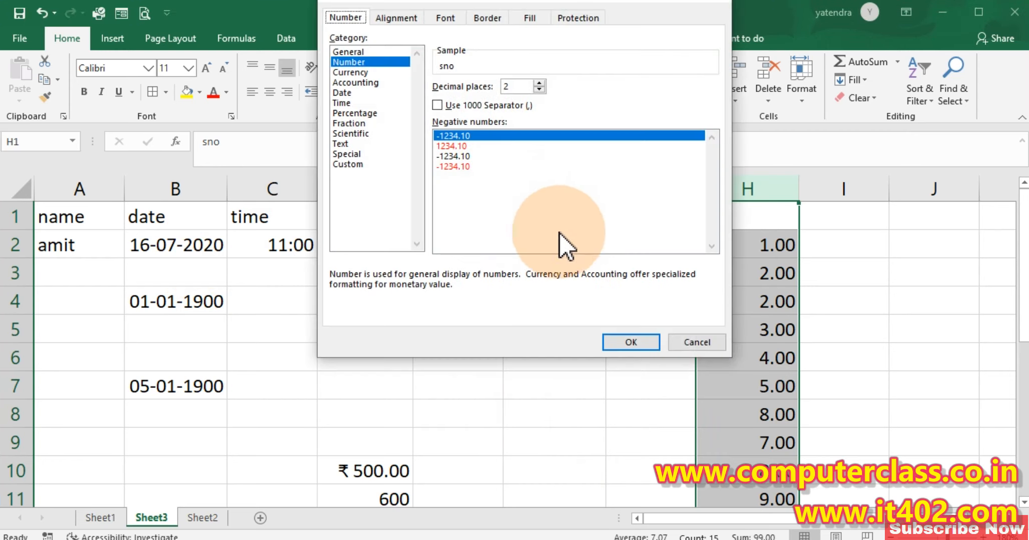
pyautogui.click(640, 5)
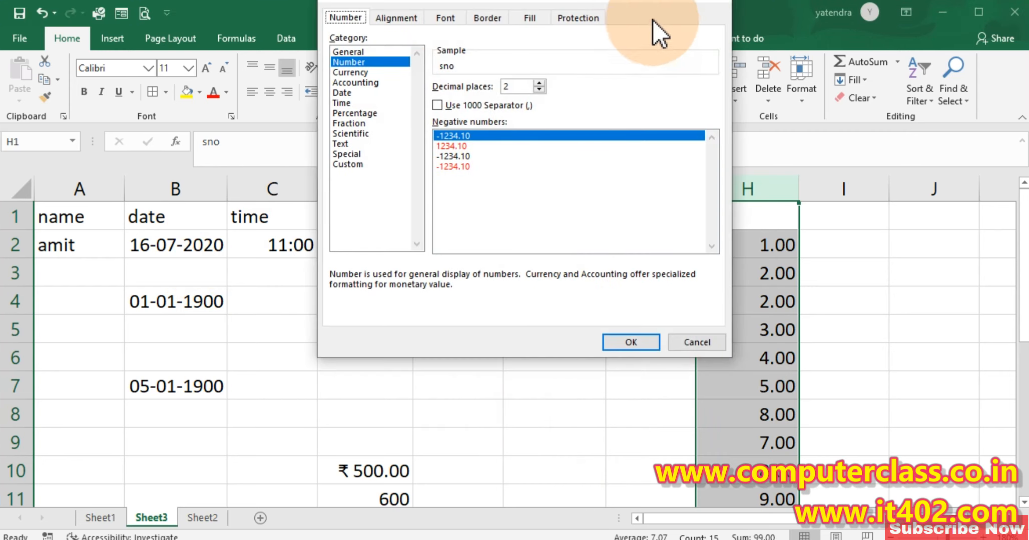
pyautogui.click(654, 3)
pyautogui.moveTo(654, 2); pyautogui.dragTo(644, 107)
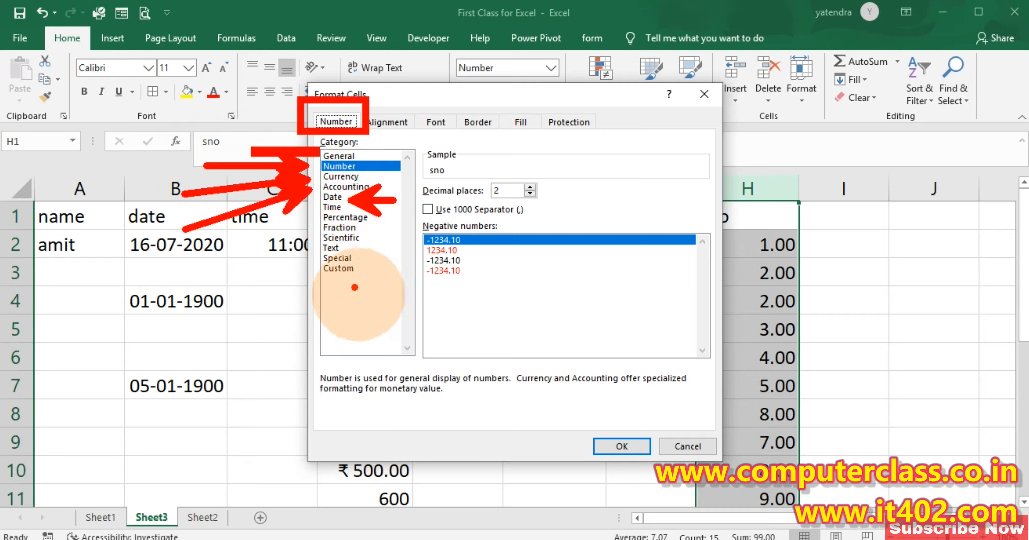
pyautogui.click(686, 446)
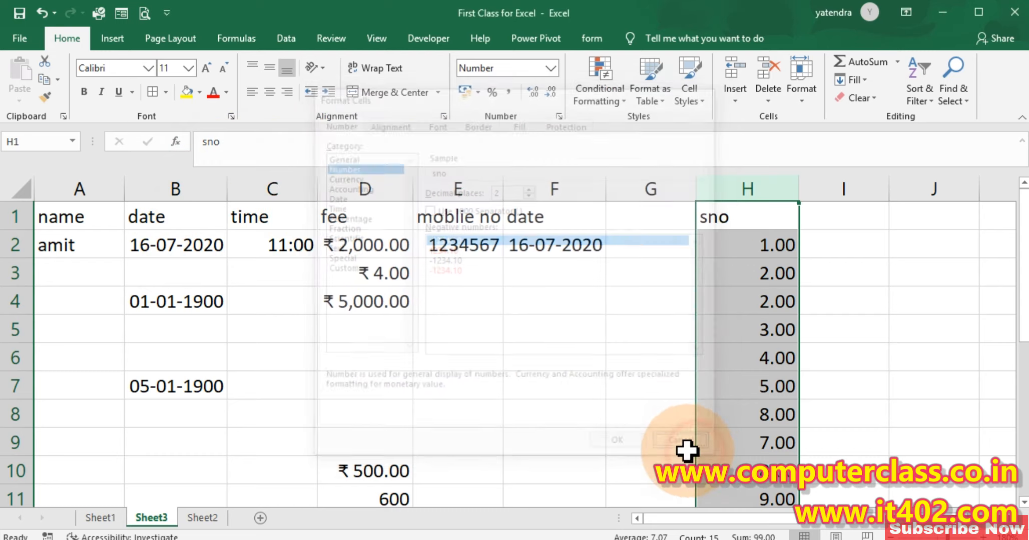
# Format the date cells from B2 downward with the Date type "Wednesday, 14 March, 2012"
pyautogui.click(174, 243)
pyautogui.moveTo(173, 243); pyautogui.dragTo(165, 484)
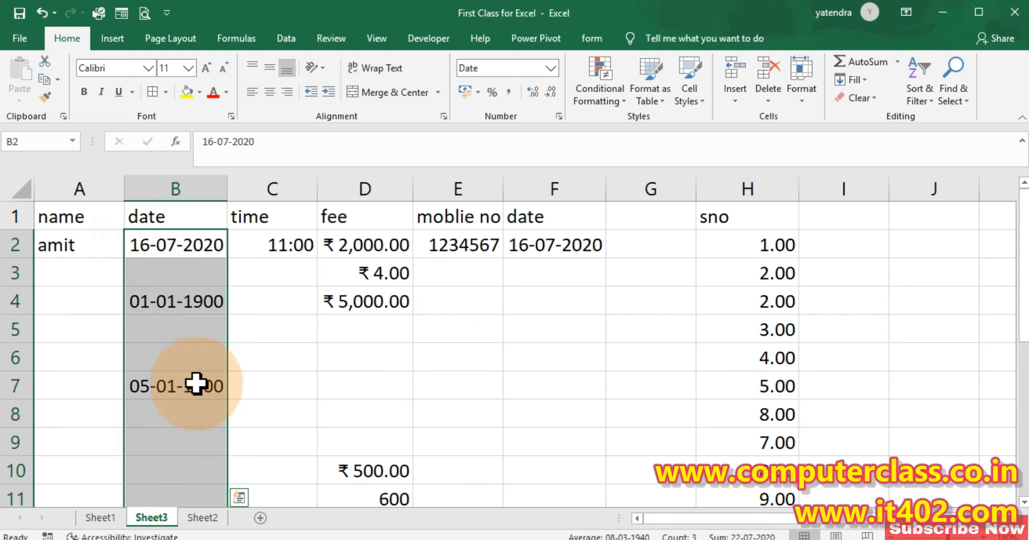
pyautogui.click(559, 116)
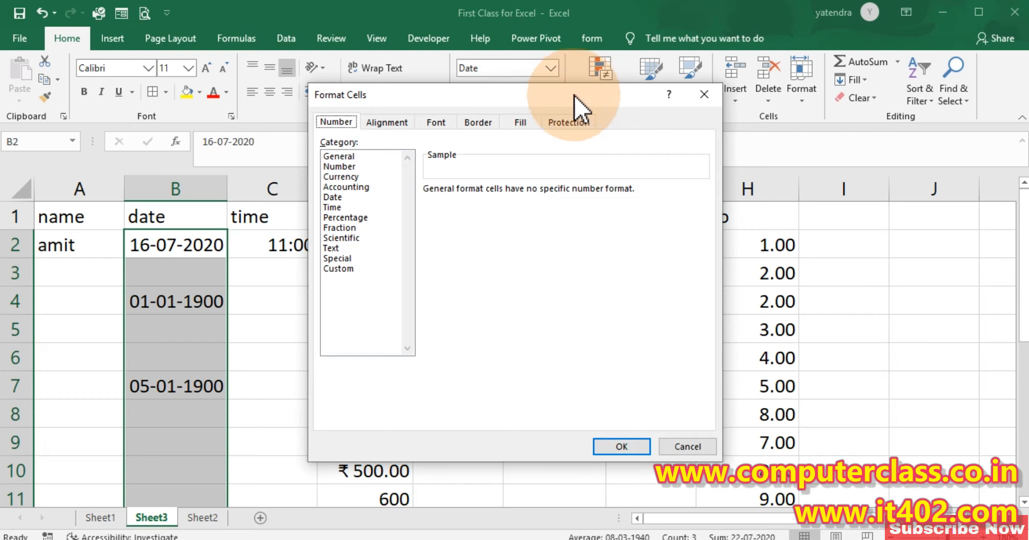
pyautogui.moveTo(576, 100); pyautogui.dragTo(895, 43)
pyautogui.click(653, 211)
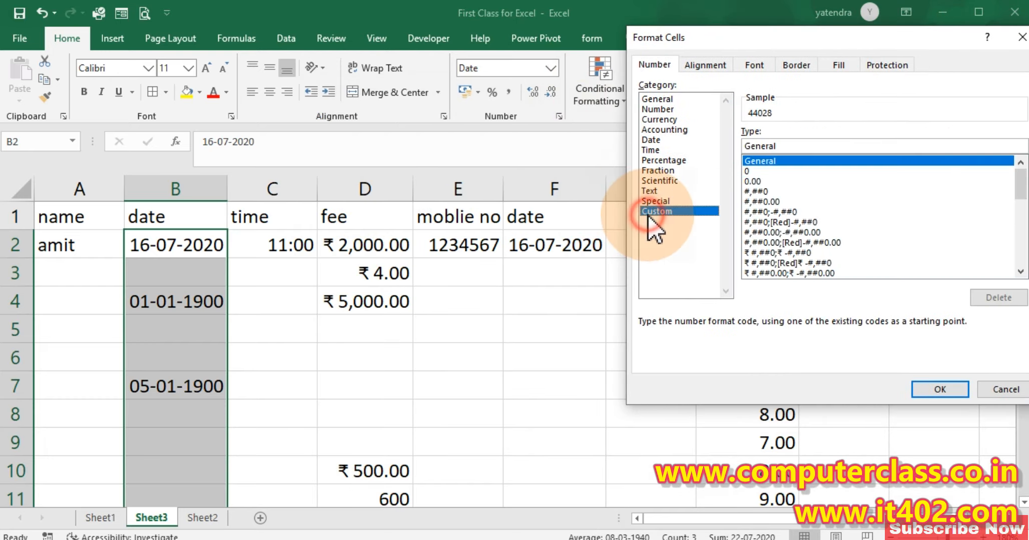
pyautogui.moveTo(794, 37); pyautogui.dragTo(696, 2)
pyautogui.moveTo(701, 109); pyautogui.dragTo(634, 110)
pyautogui.moveTo(728, 108); pyautogui.dragTo(627, 88)
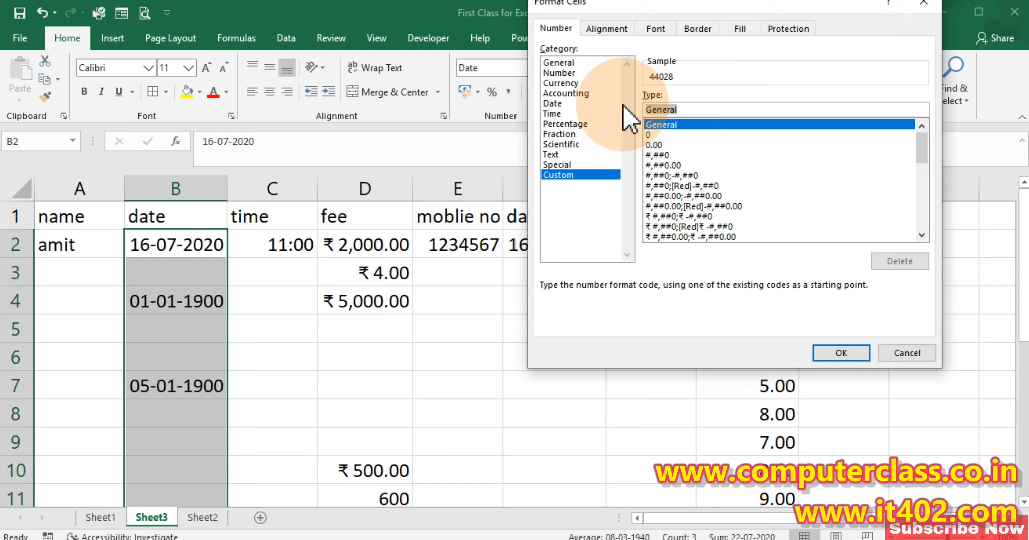
pyautogui.click(552, 104)
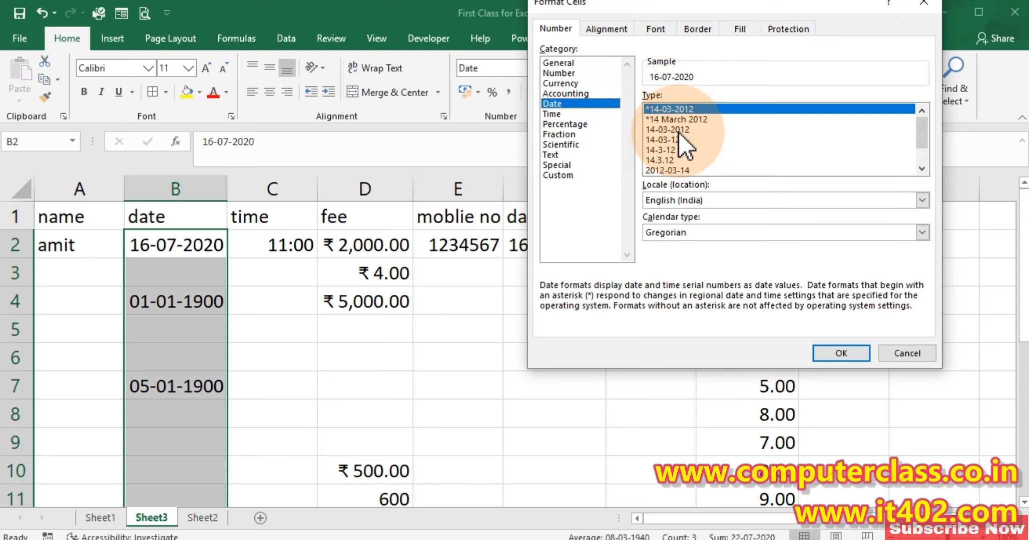
pyautogui.moveTo(924, 140); pyautogui.dragTo(932, 179)
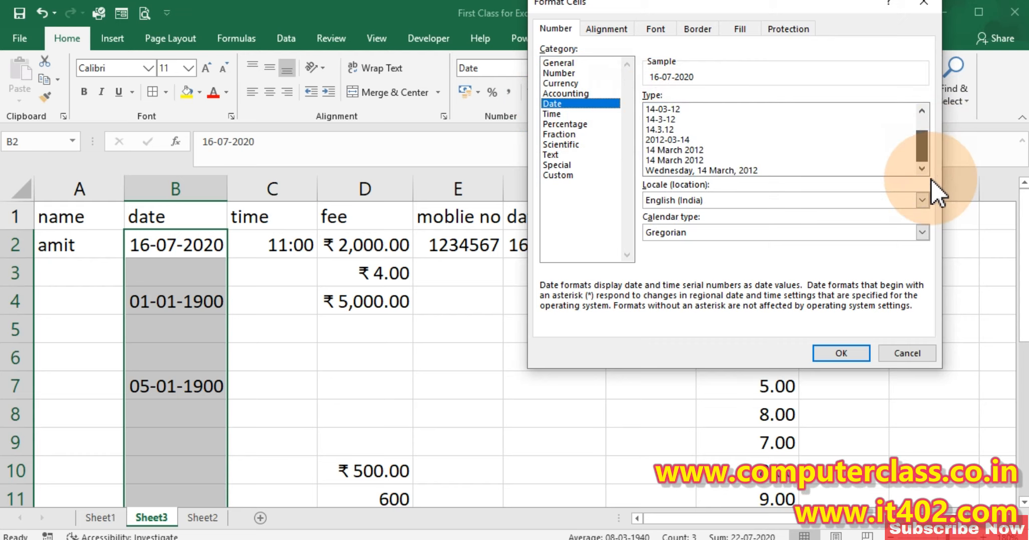
pyautogui.click(715, 171)
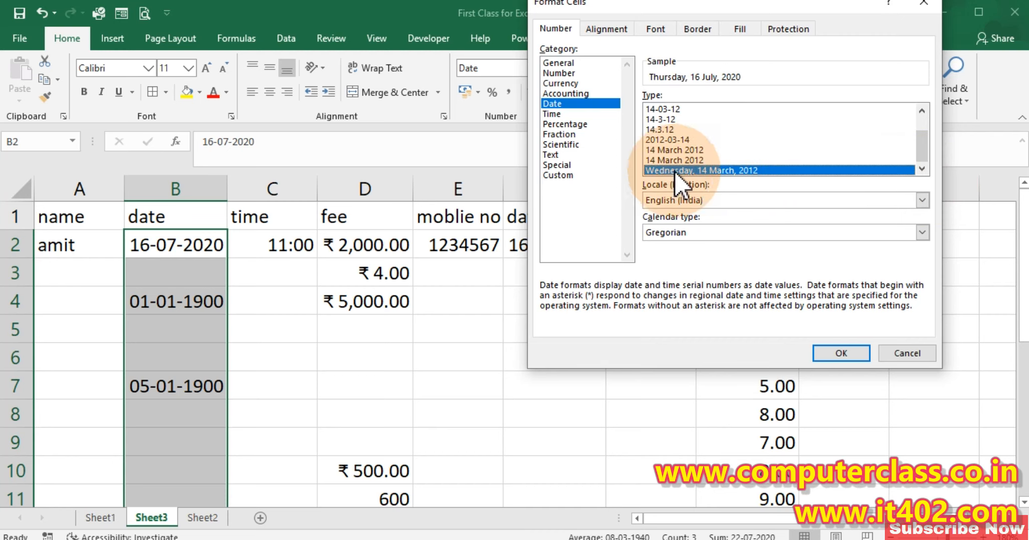
pyautogui.click(840, 353)
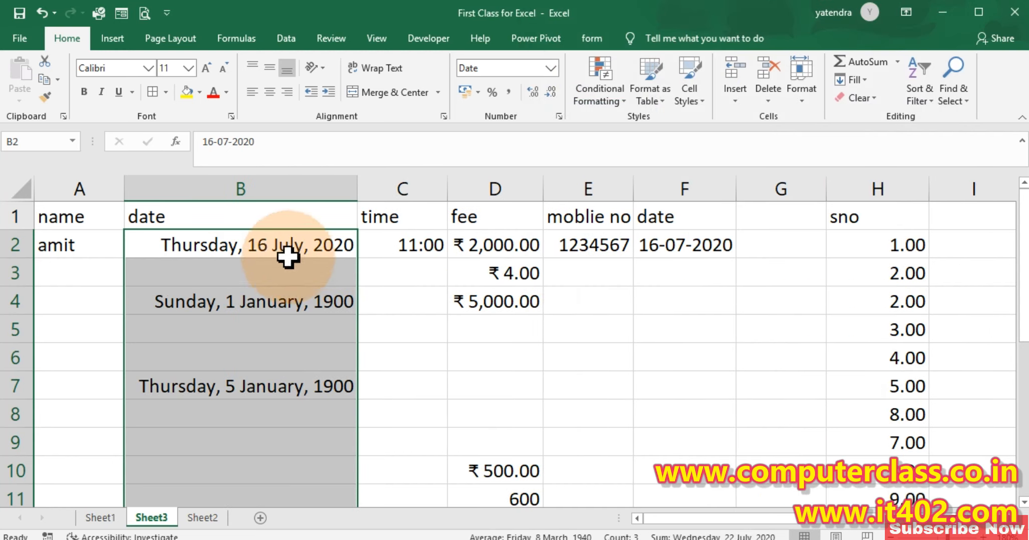
# Enter the date 16/07/2020 in cell B3
pyautogui.click(241, 244)
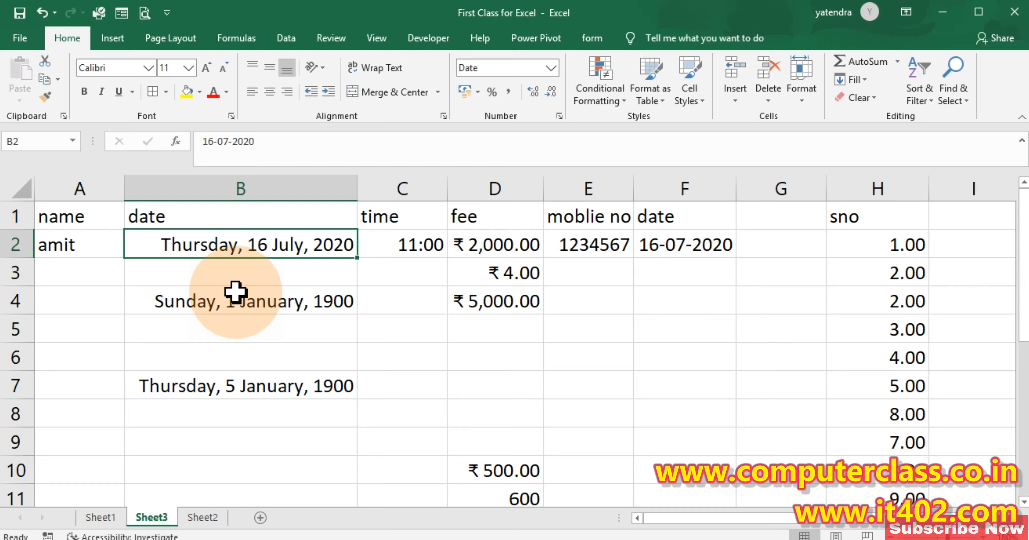
pyautogui.click(238, 267)
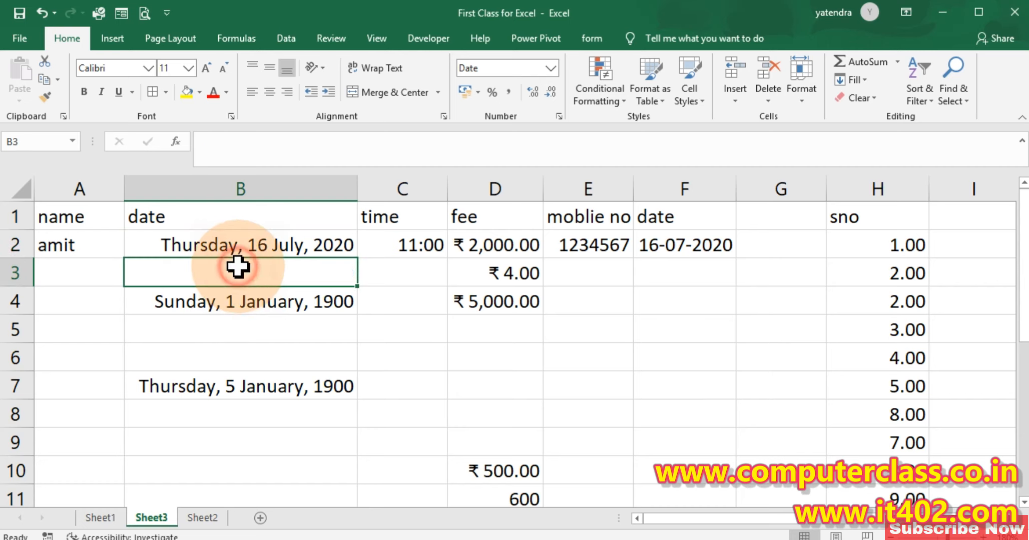
pyautogui.write('16/0')
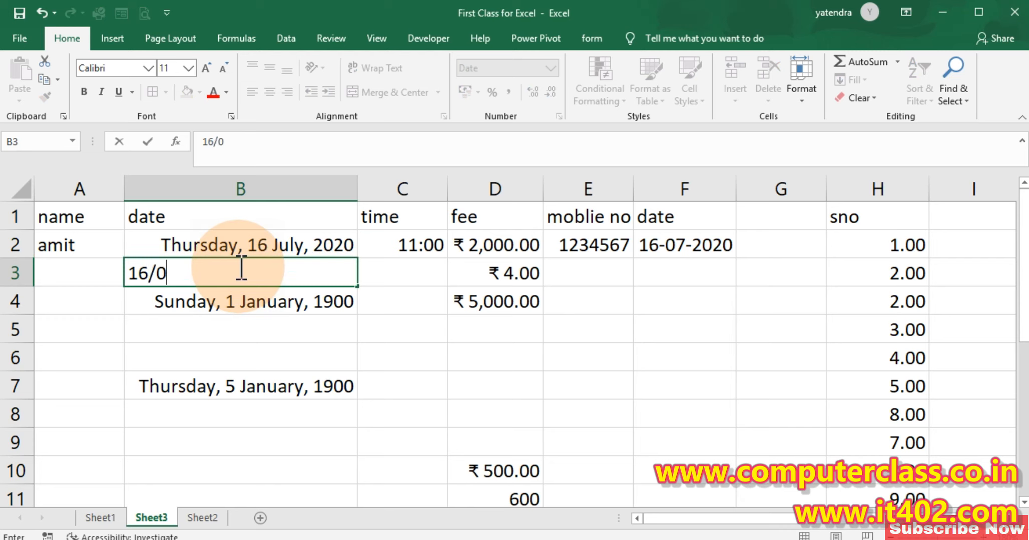
pyautogui.write('7/2020')
pyautogui.press('Return')
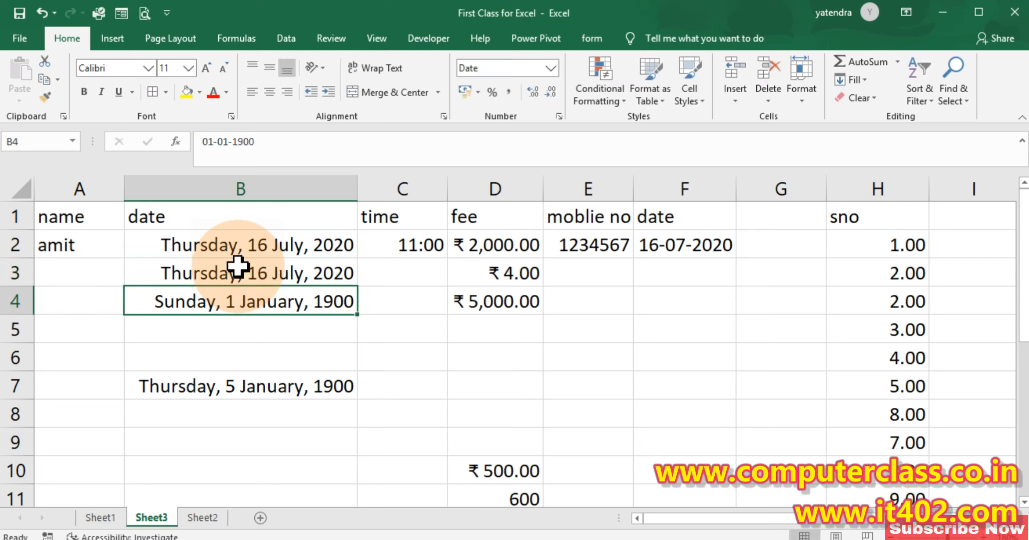
pyautogui.click(240, 274)
pyautogui.click(244, 329)
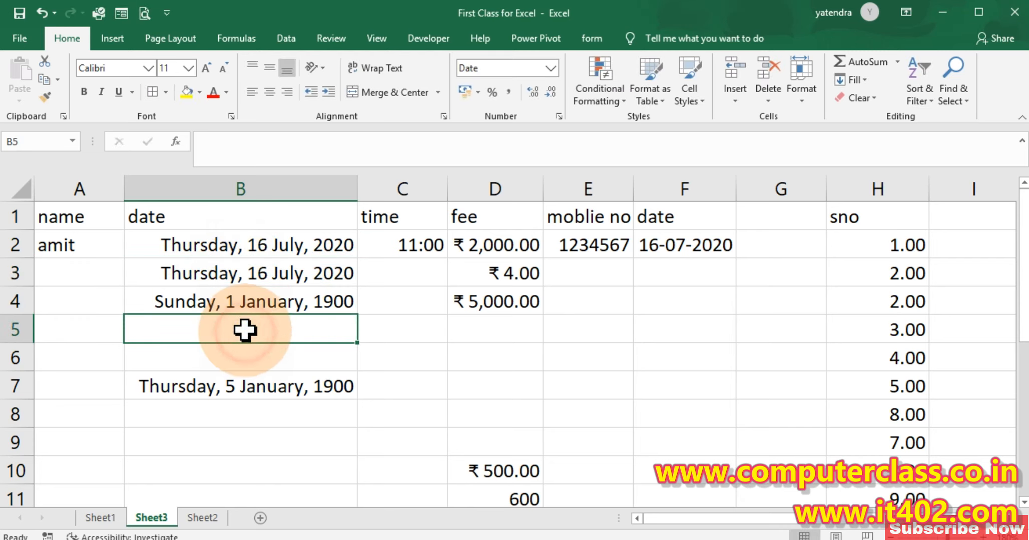
# Format the date cells from B2 downward with the Date type 14-03-2012 without an asterisk
pyautogui.moveTo(258, 248); pyautogui.dragTo(240, 494)
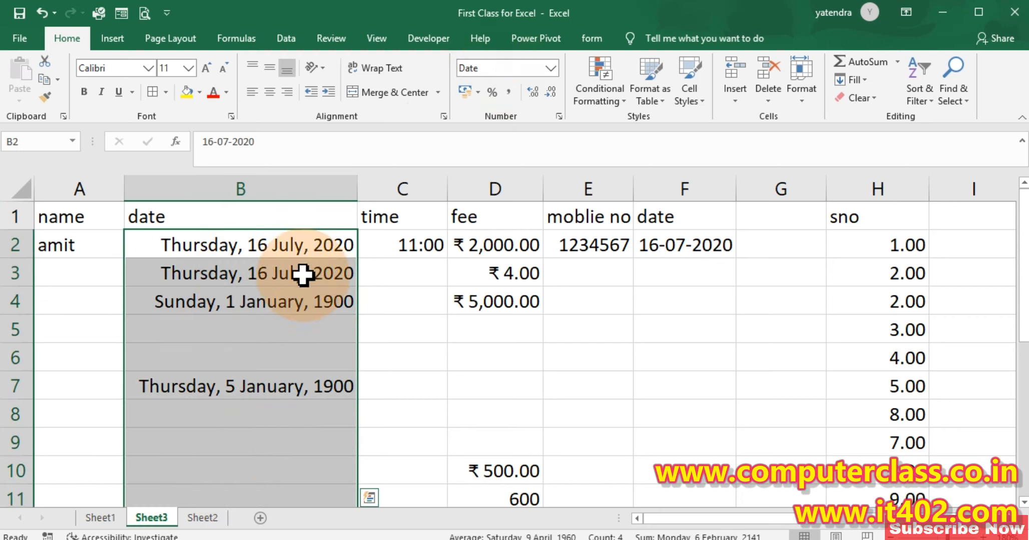
pyautogui.click(556, 117)
pyautogui.click(560, 115)
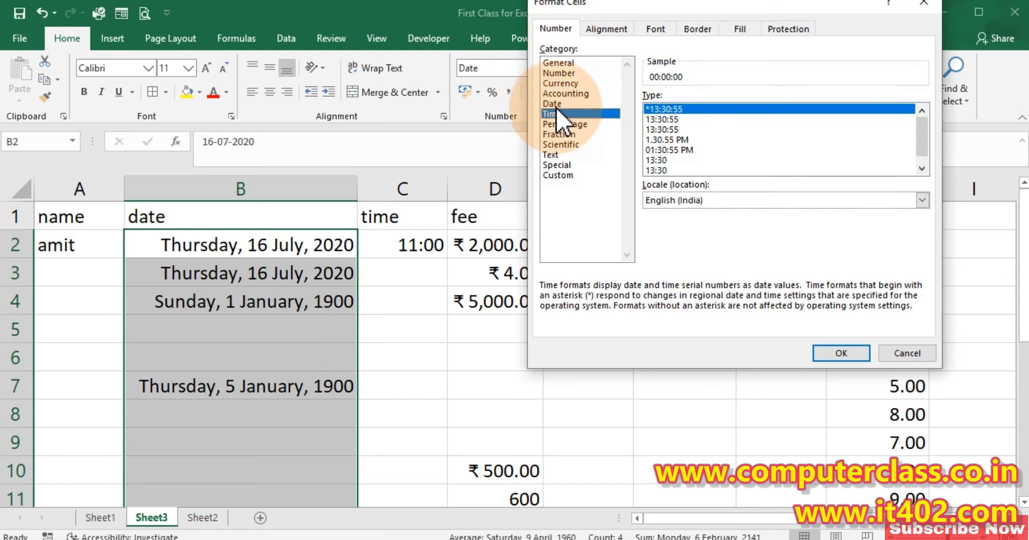
pyautogui.click(573, 104)
pyautogui.click(678, 129)
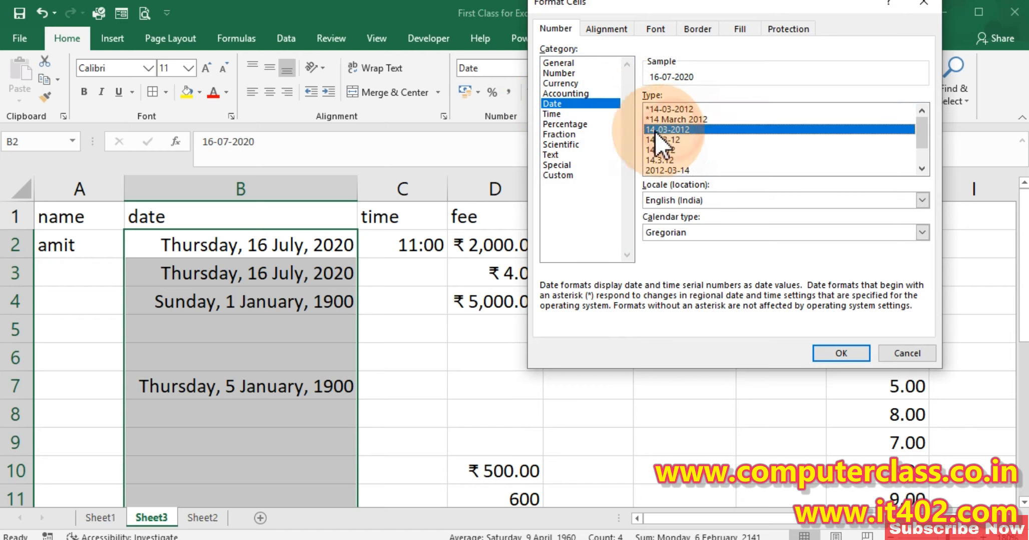
pyautogui.click(846, 355)
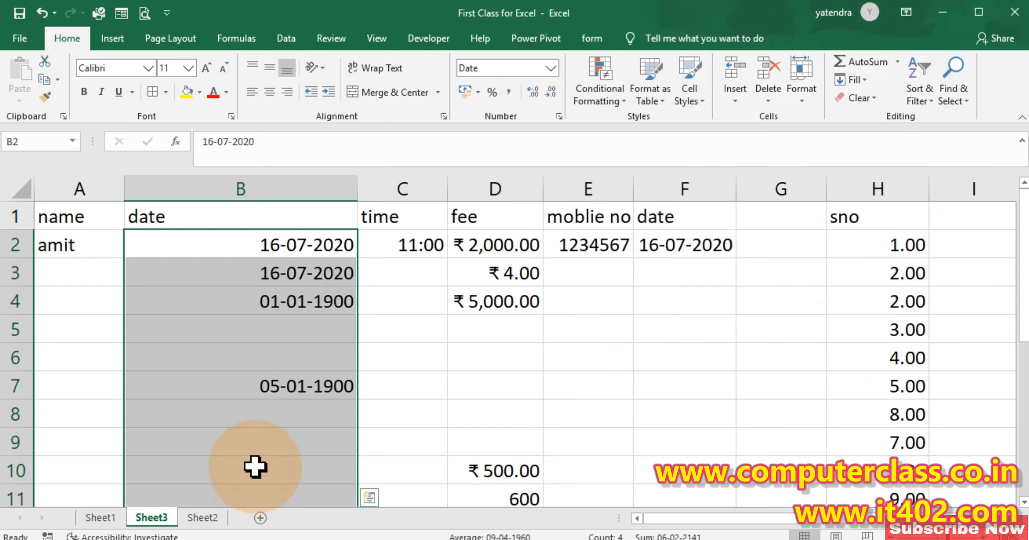
# Left-align the selected dates in column B and narrow the column to fit them
pyautogui.click(252, 92)
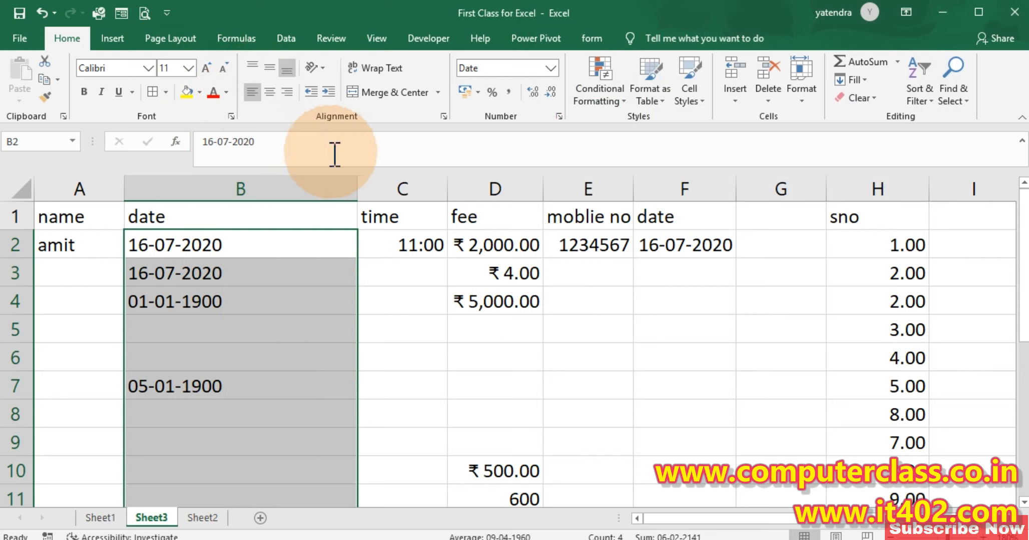
pyautogui.moveTo(356, 185); pyautogui.dragTo(236, 186)
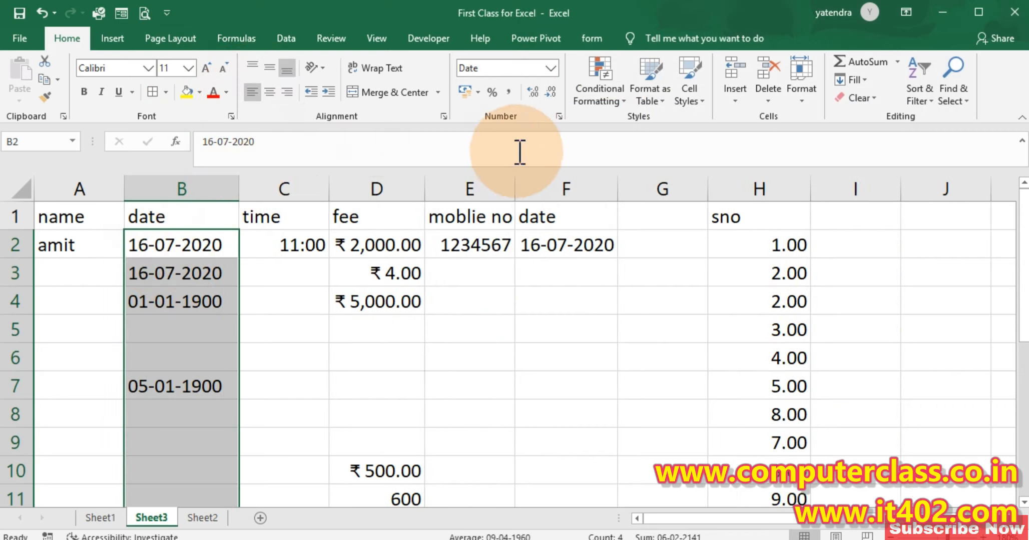
# Format the date cells from B2 downward with the custom number format yyyy-mm-dd
pyautogui.click(558, 117)
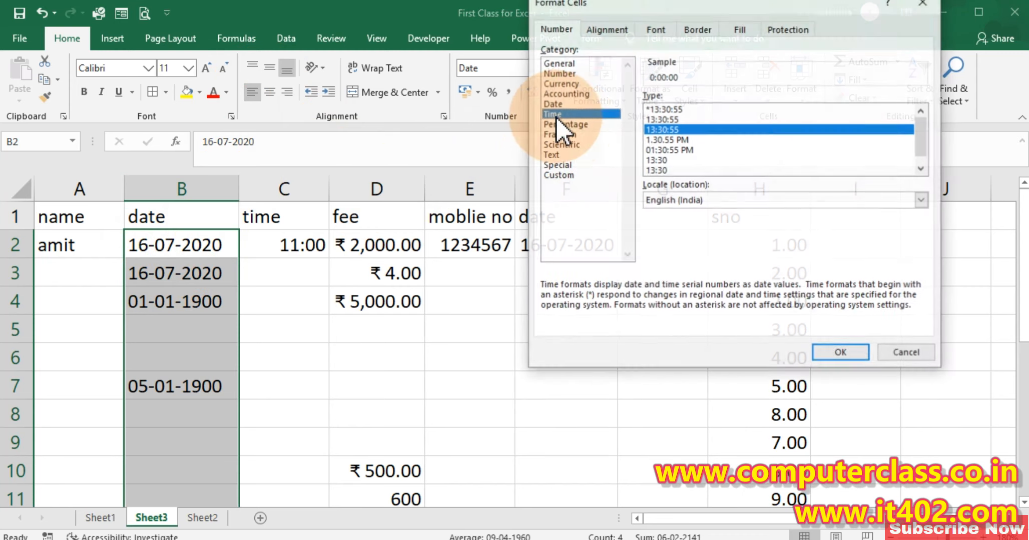
pyautogui.click(561, 174)
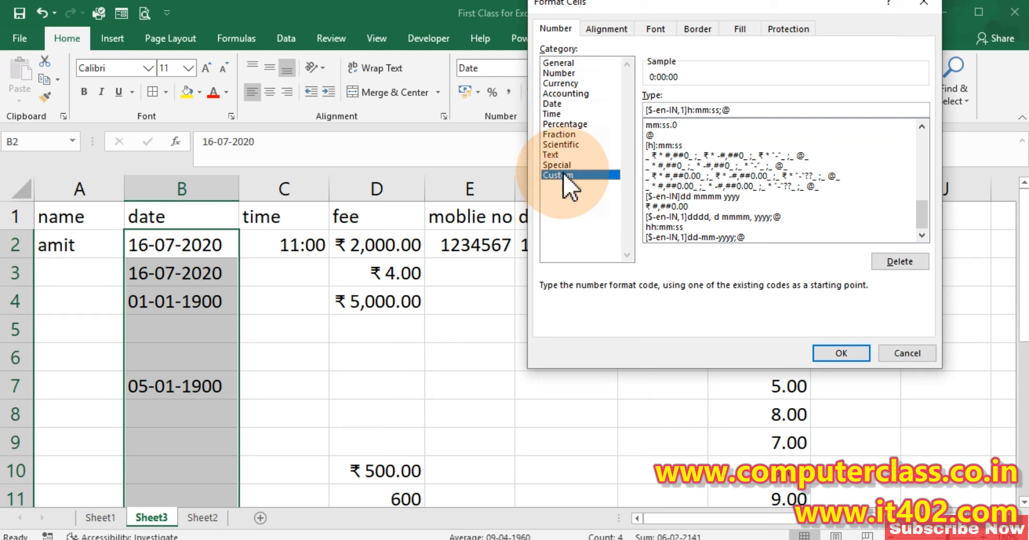
pyautogui.click(554, 103)
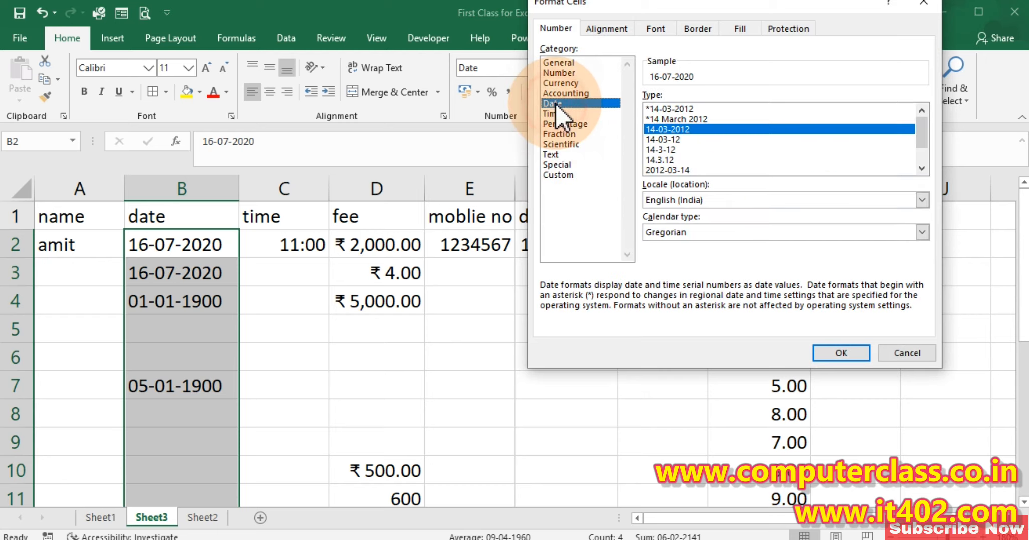
pyautogui.click(560, 175)
pyautogui.moveTo(755, 107); pyautogui.dragTo(597, 105)
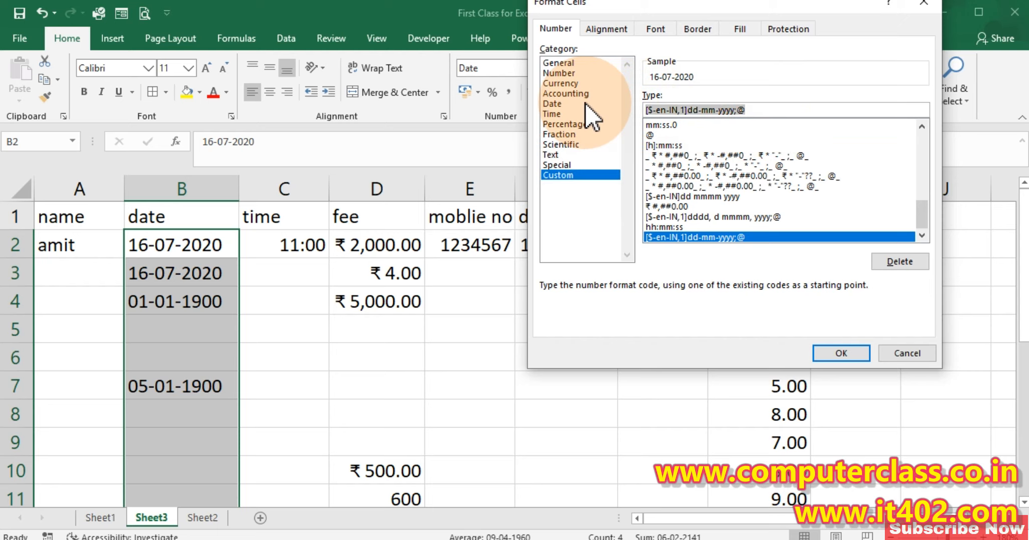
pyautogui.write('yyyy-mm-dd')
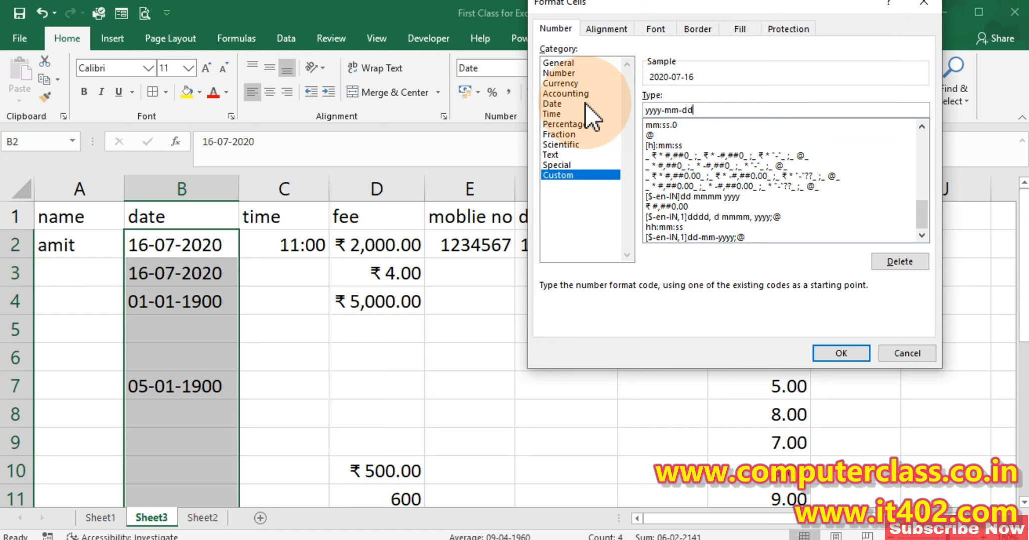
pyautogui.press('Return')
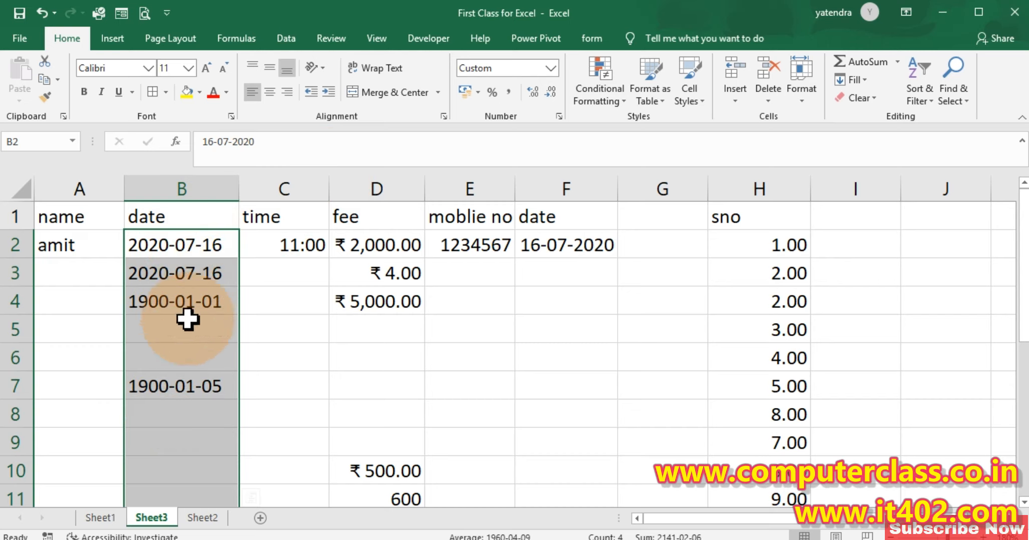
# Replace the custom format of the date cells from B2 downward with dd-mm-yyyy
pyautogui.click(559, 116)
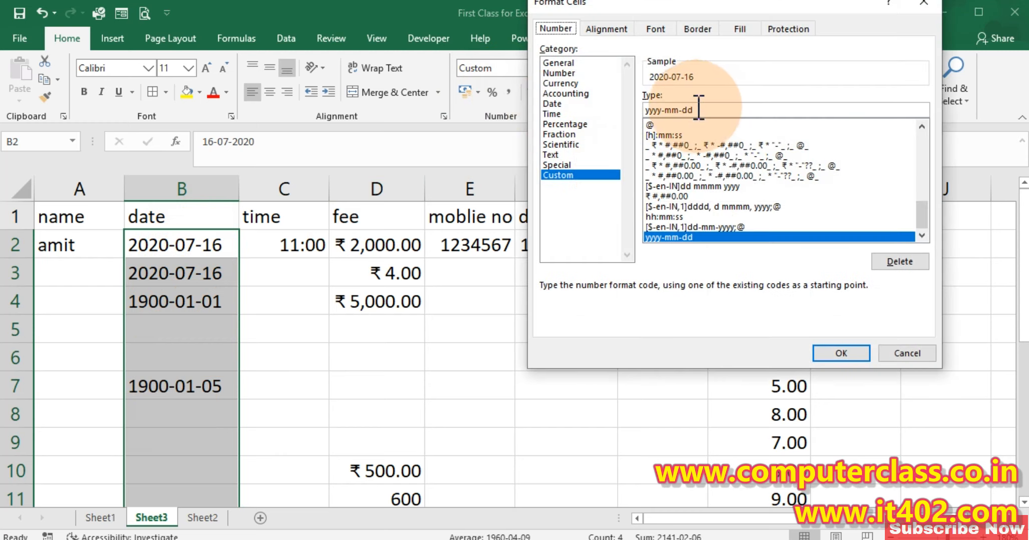
pyautogui.moveTo(706, 108); pyautogui.dragTo(589, 99)
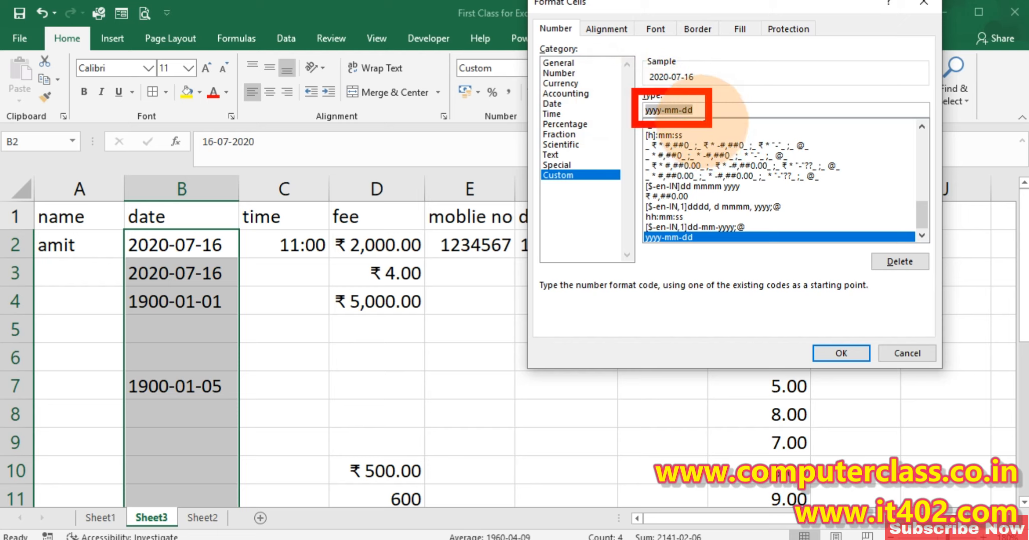
pyautogui.click(702, 108)
pyautogui.moveTo(702, 108); pyautogui.dragTo(628, 112)
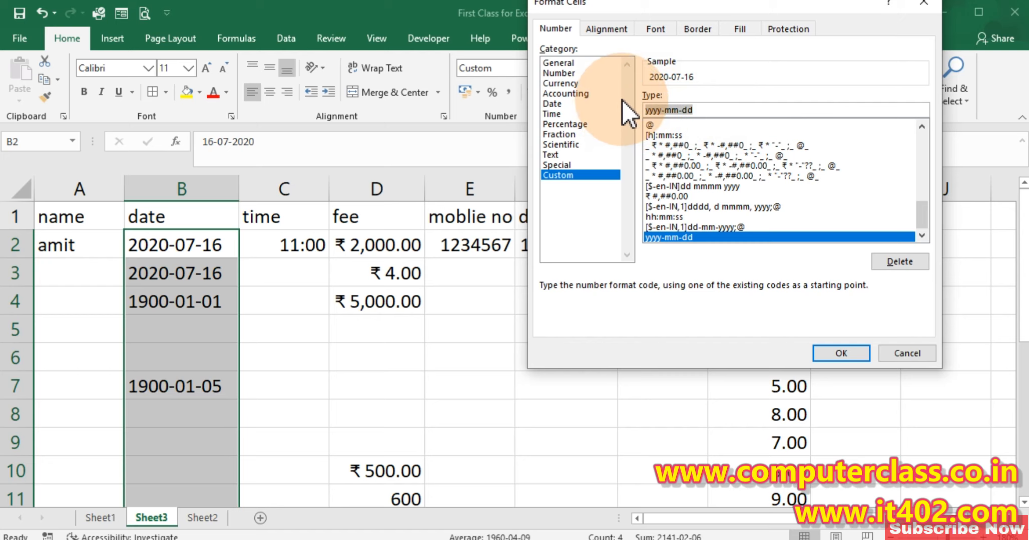
pyautogui.write('dd-mm-yyyy')
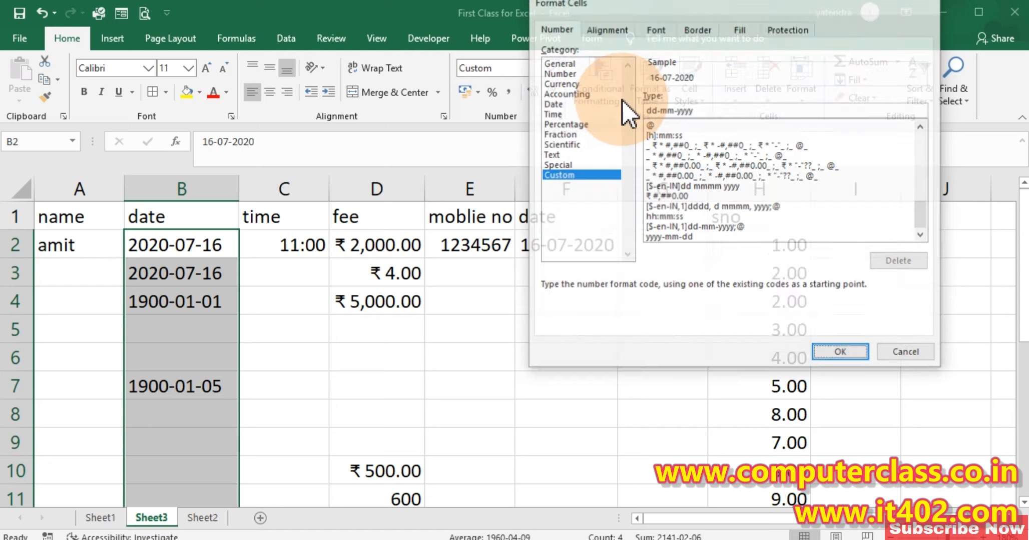
pyautogui.press('Return')
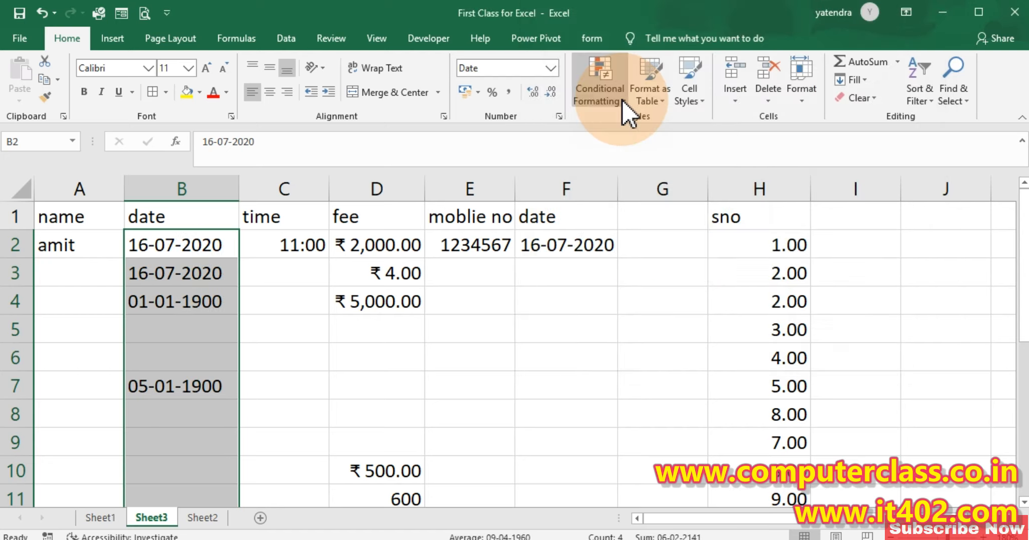
# Change the custom format of the date cells from B2 downward to dd-mmm-yyyy for abbreviated month names
pyautogui.click(559, 117)
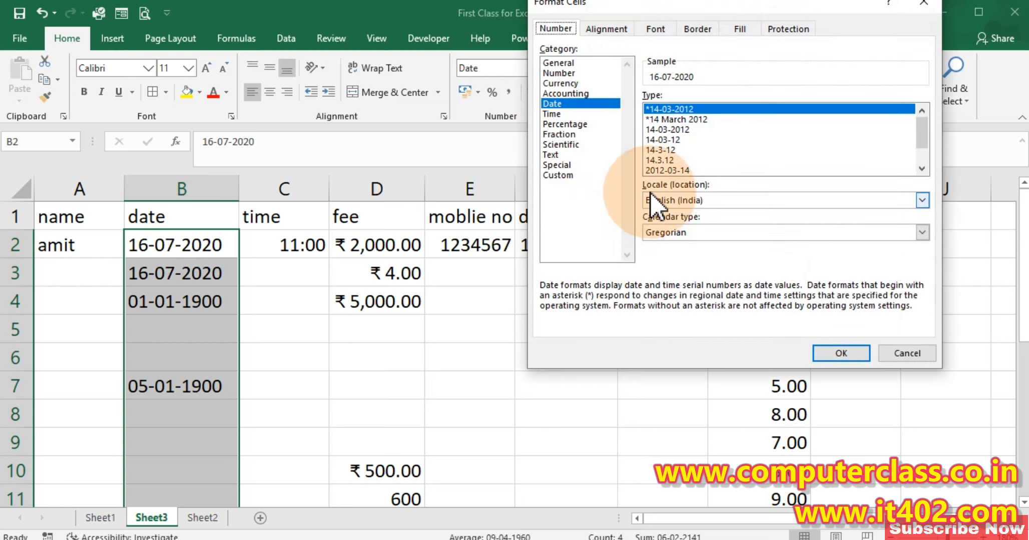
pyautogui.click(558, 175)
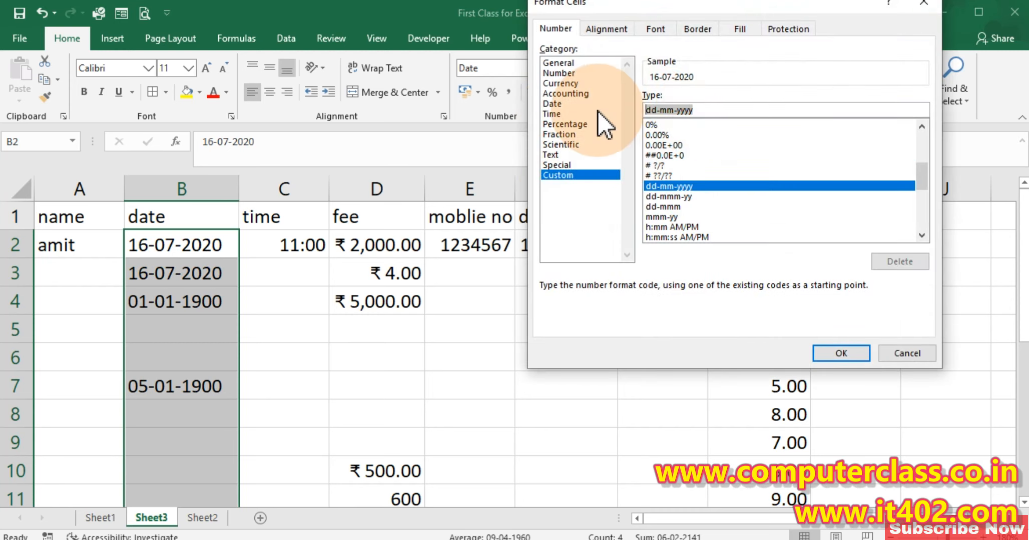
pyautogui.click(674, 111)
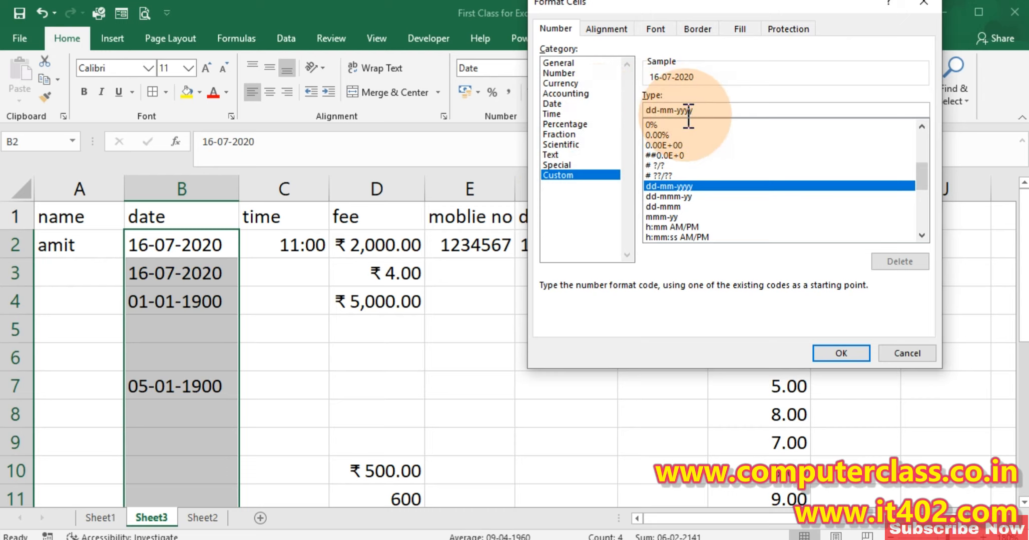
pyautogui.write('m')
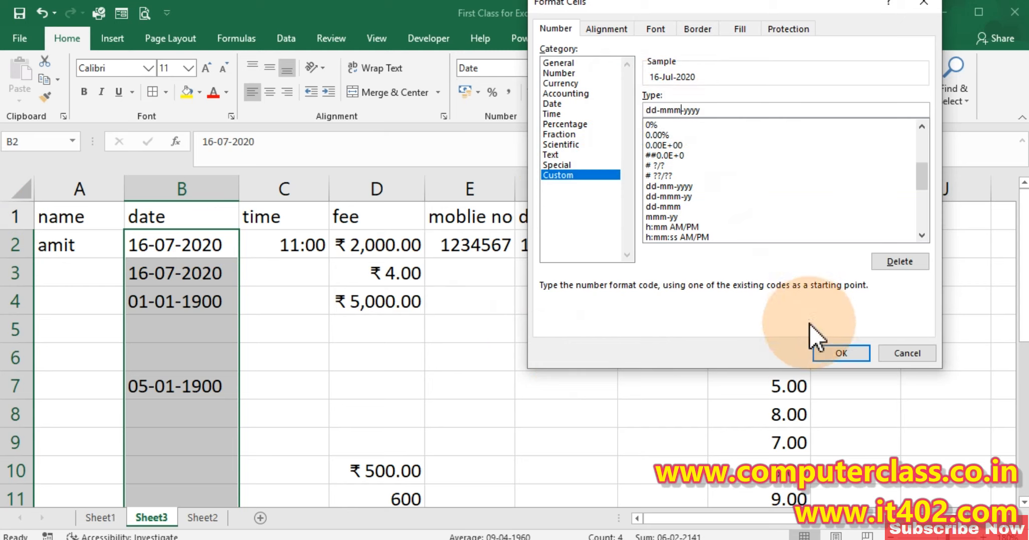
pyautogui.click(841, 353)
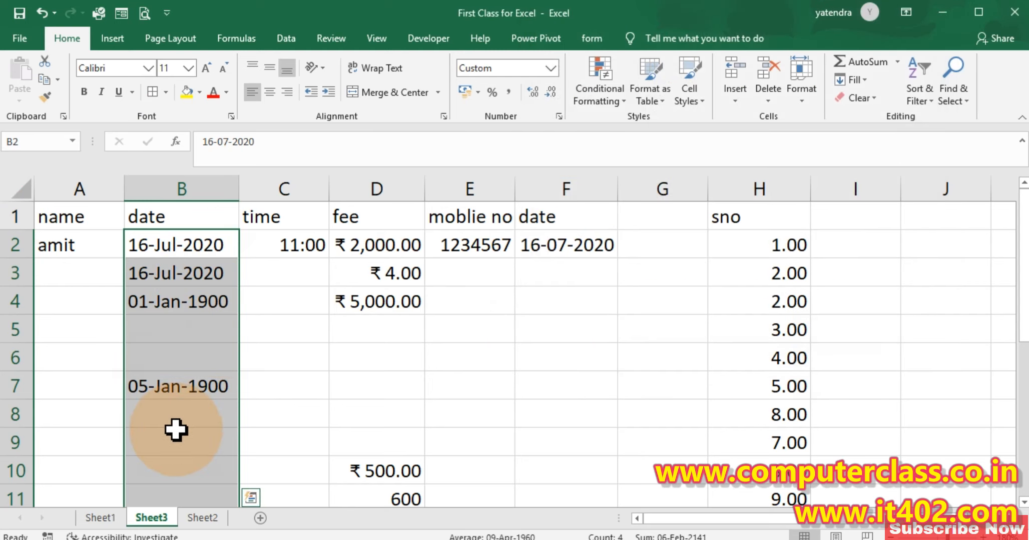
# Set the custom format of the date cells from B2 downward to dd-mmmm-yyyy and autofit column B's width
pyautogui.click(560, 116)
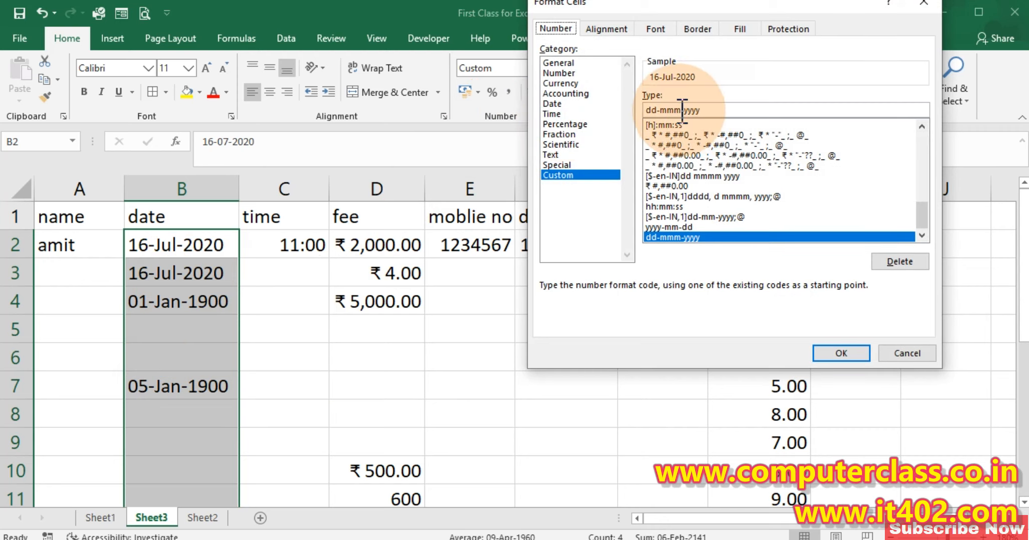
pyautogui.click(679, 110)
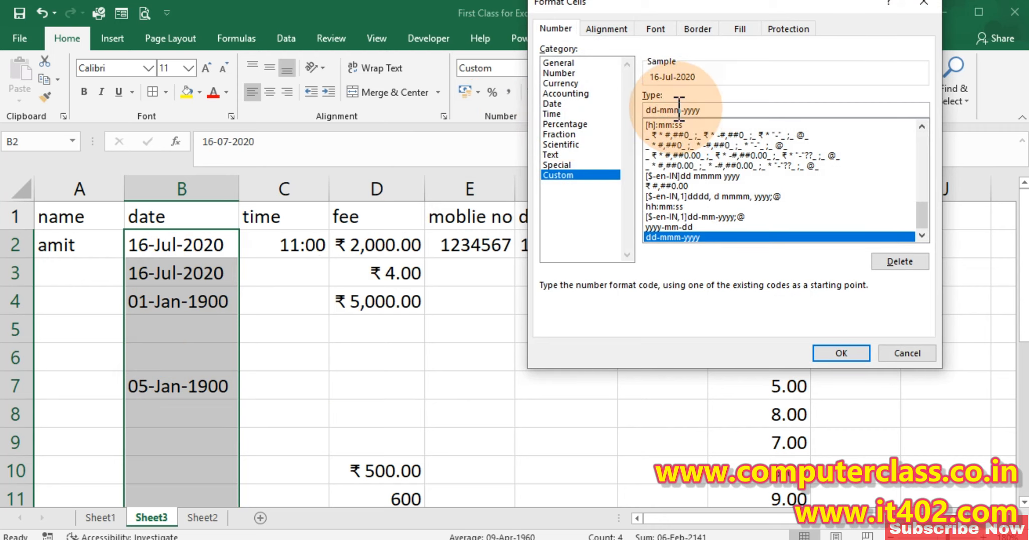
pyautogui.write('m')
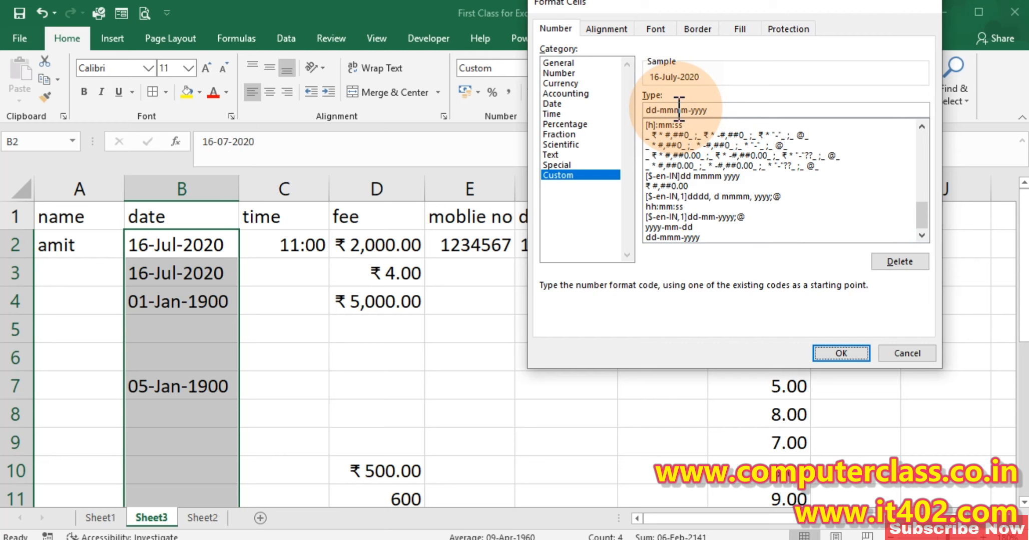
pyautogui.press('Return')
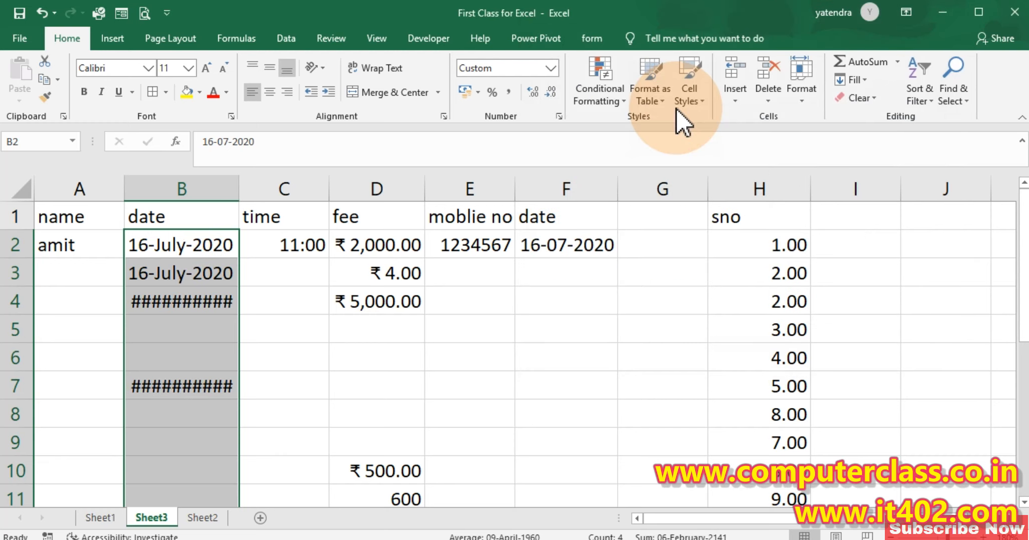
pyautogui.doubleClick(237, 188)
pyautogui.click(219, 295)
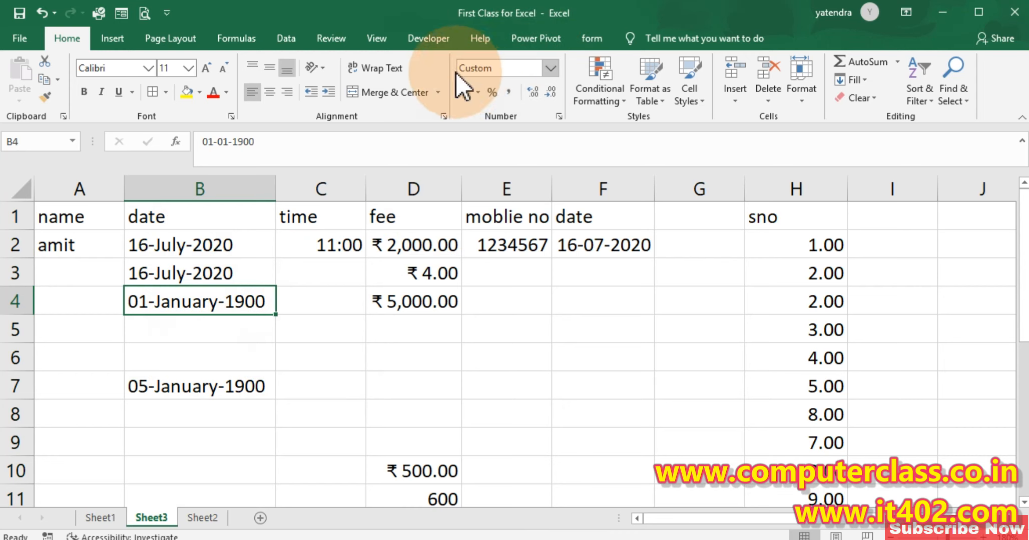
pyautogui.click(559, 116)
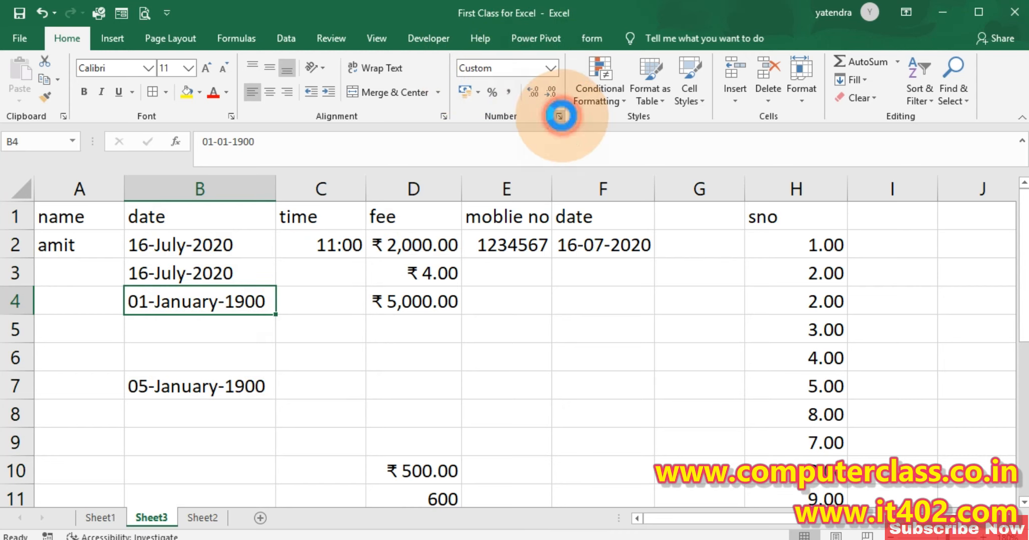
pyautogui.click(565, 124)
pyautogui.click(553, 103)
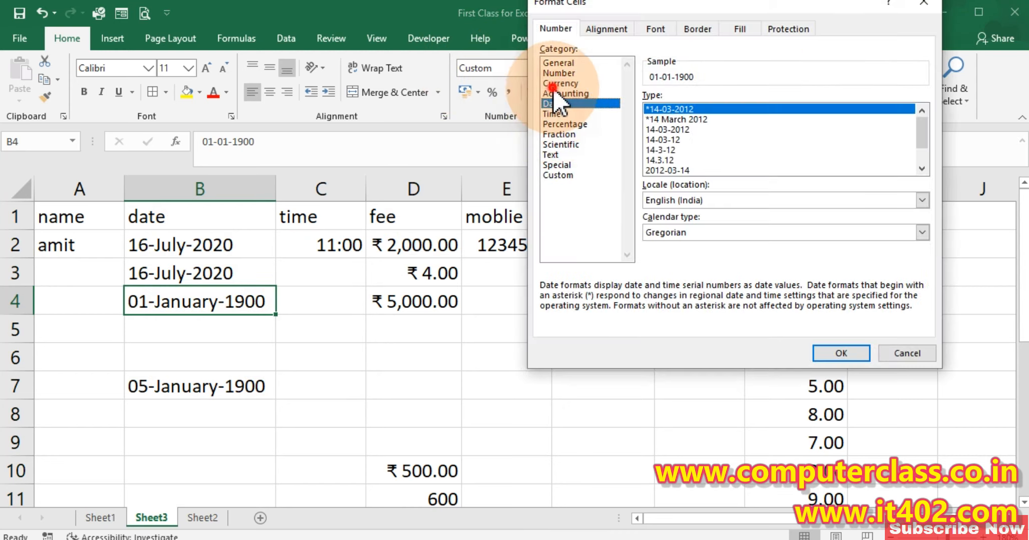
pyautogui.click(560, 83)
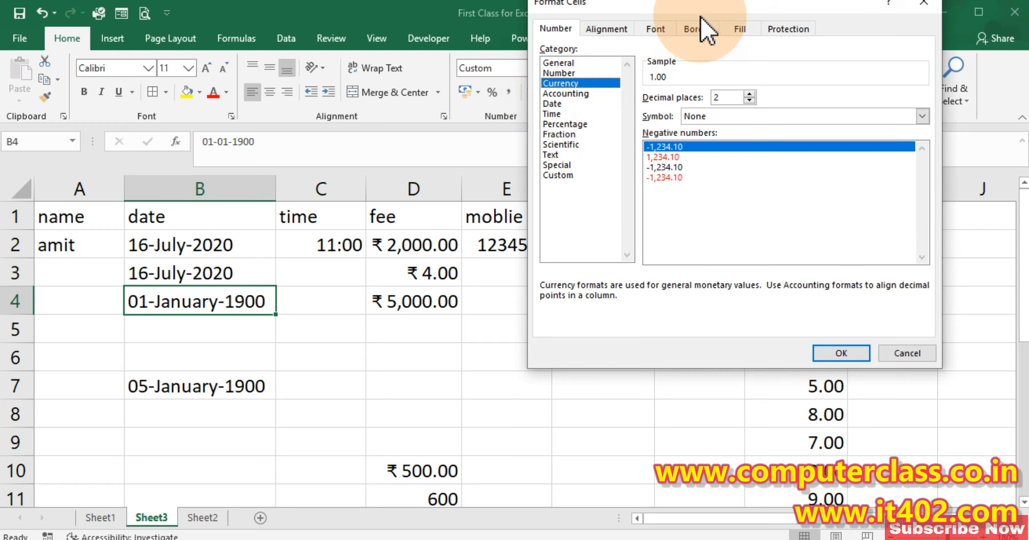
pyautogui.click(907, 353)
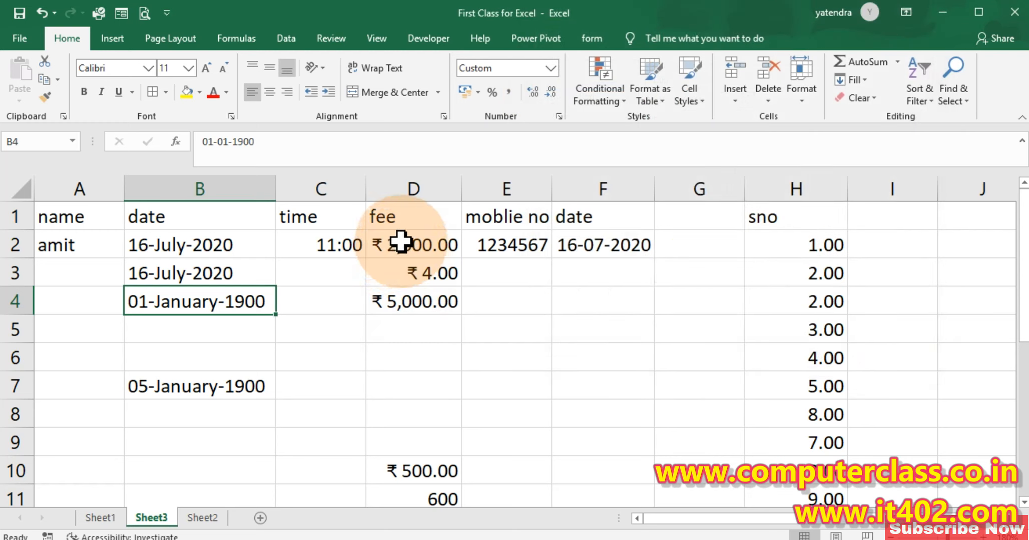
# Examine the Currency format's symbol list and decimal places setting for the fee cells from D2 downward, leaving the format unchanged
pyautogui.moveTo(400, 242); pyautogui.dragTo(395, 501)
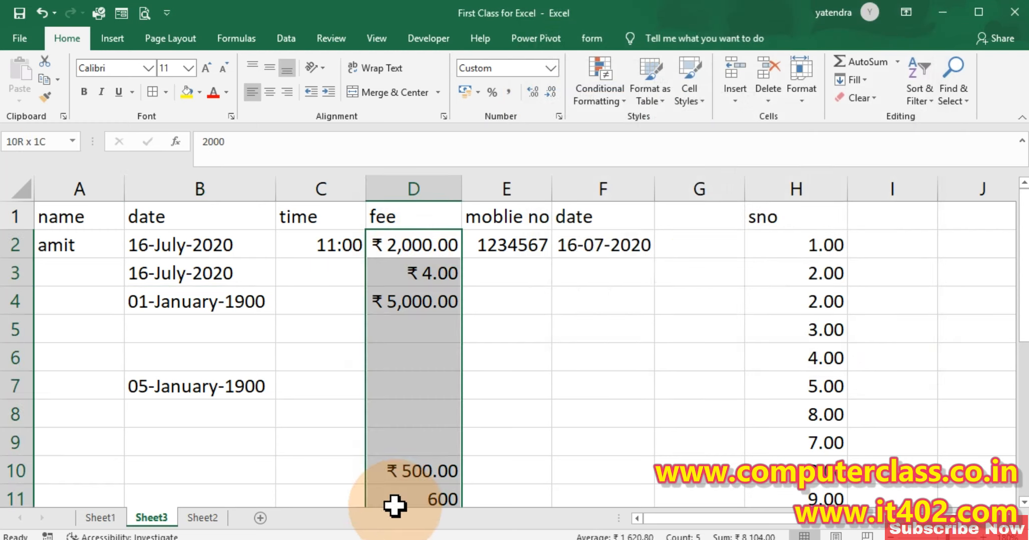
pyautogui.click(557, 117)
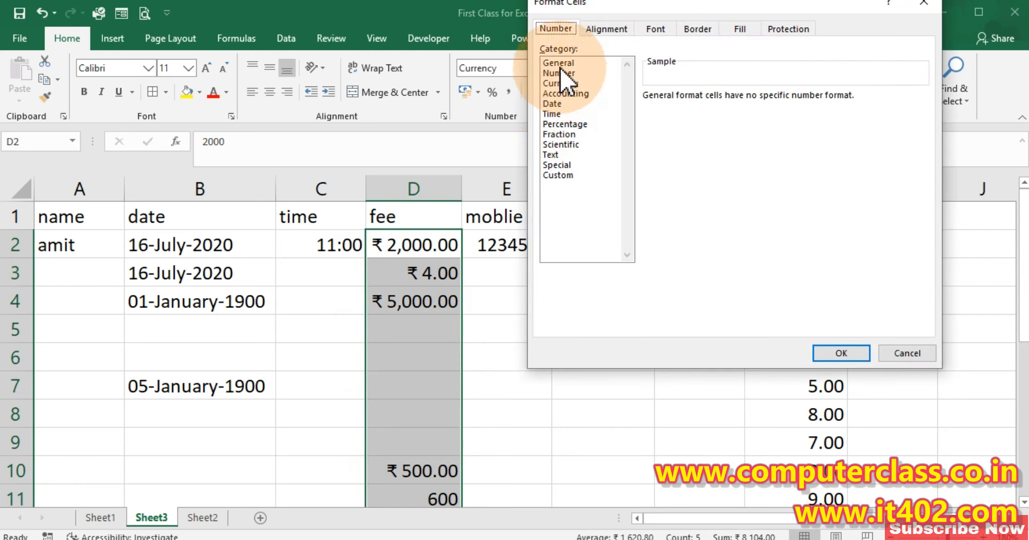
pyautogui.click(560, 83)
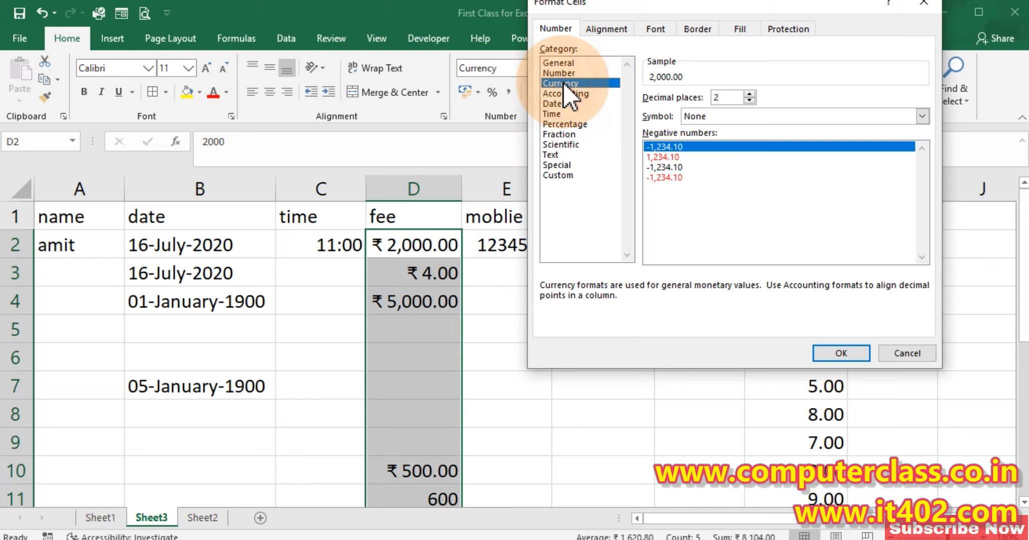
pyautogui.click(923, 116)
pyautogui.scroll(-5, 789, 245)
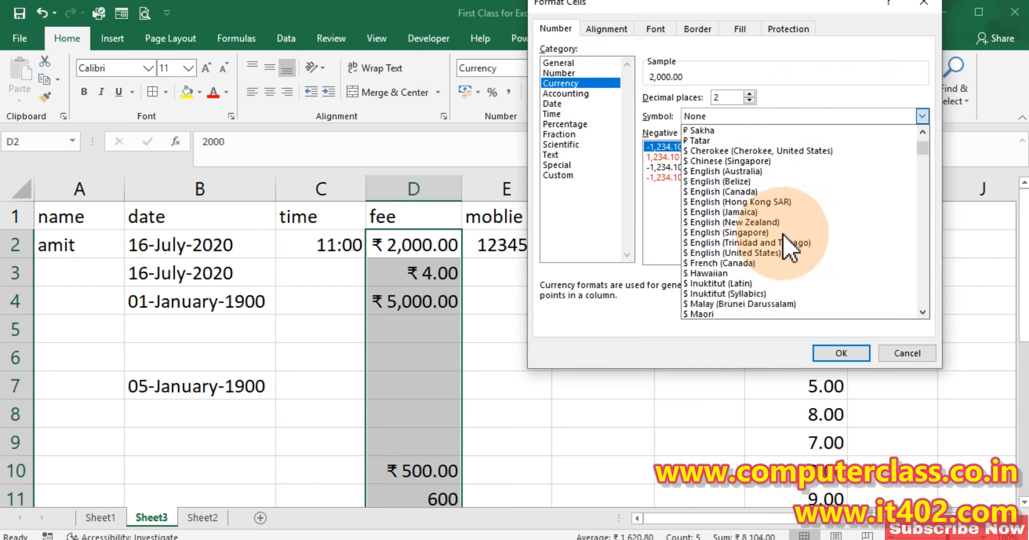
pyautogui.scroll(-9, 790, 249)
pyautogui.scroll(5, 711, 235)
pyautogui.scroll(12, 706, 250)
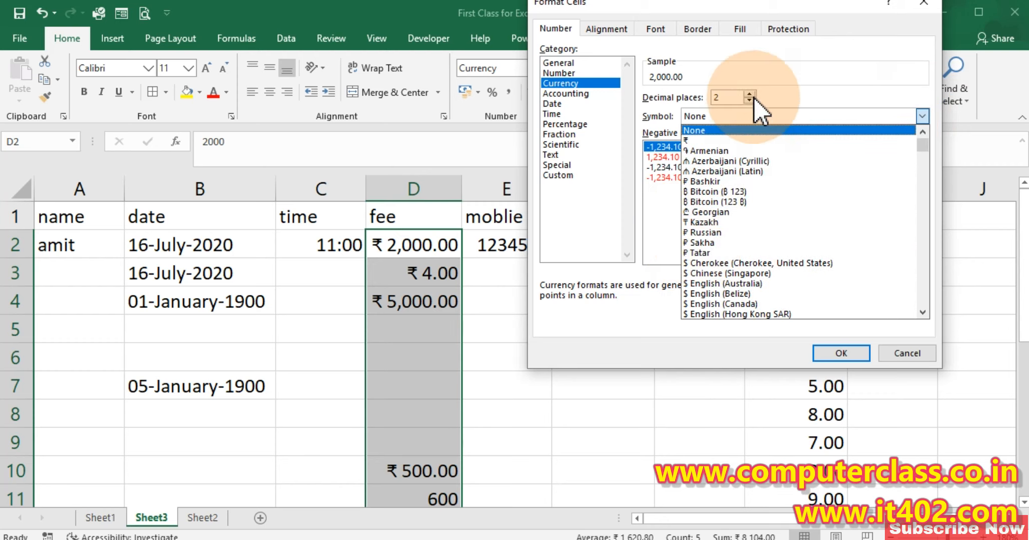
pyautogui.click(705, 102)
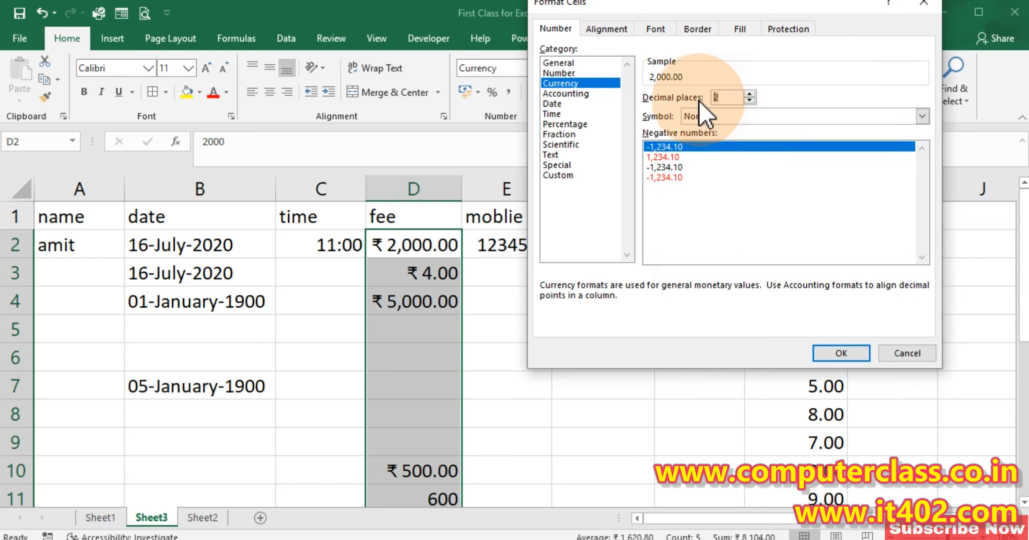
pyautogui.click(900, 353)
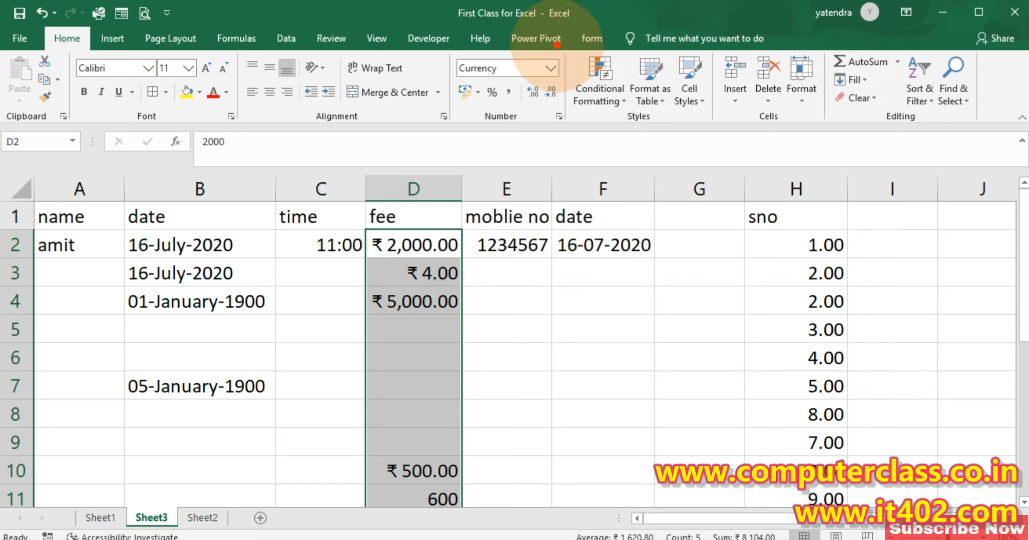
pyautogui.moveTo(558, 48)
pyautogui.mouseDown()
pyautogui.moveTo(746, 122)
pyautogui.moveTo(984, 131)
pyautogui.mouseUp()
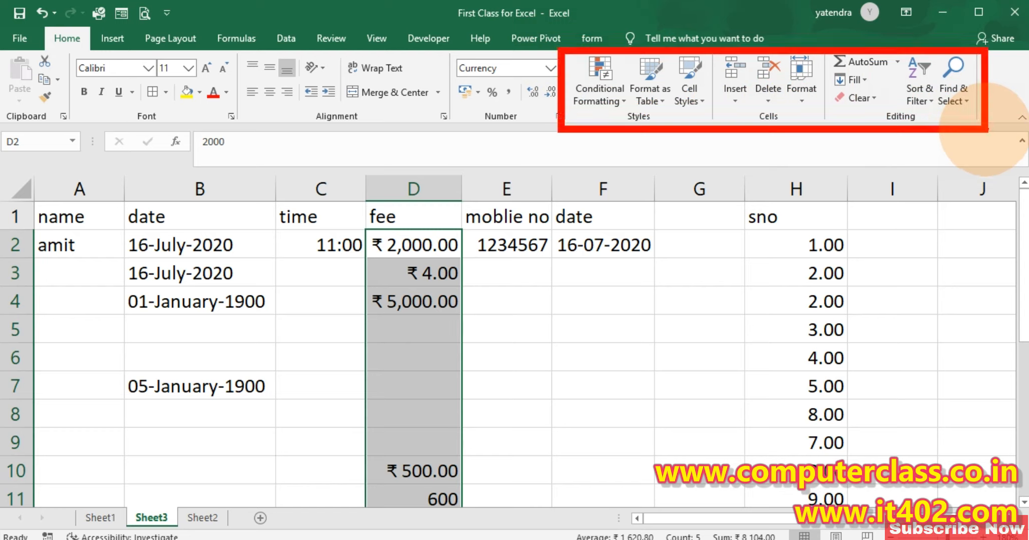